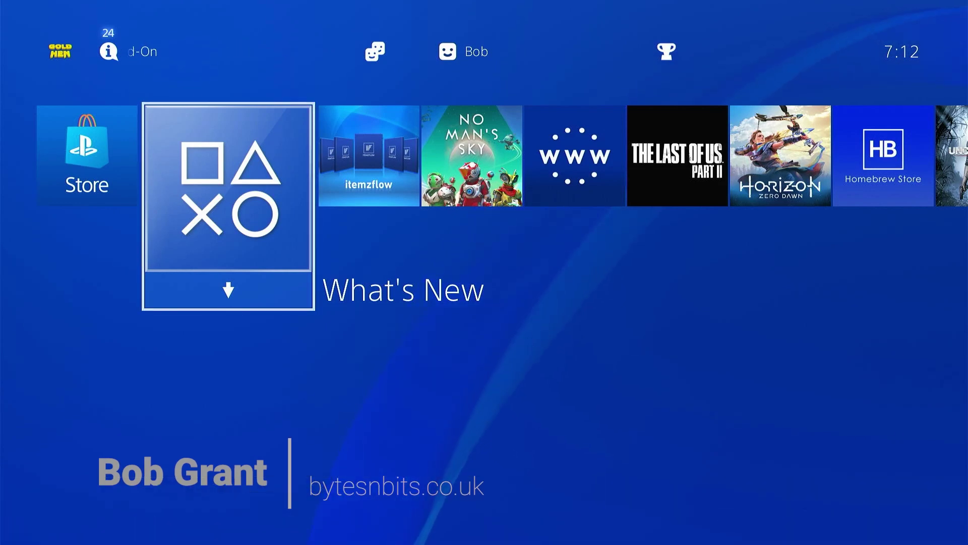
Start Itemzflow Game Manager from its home-screen tile after a glance at The Last of Us Part II.
{"action": "key", "text": "Right"}
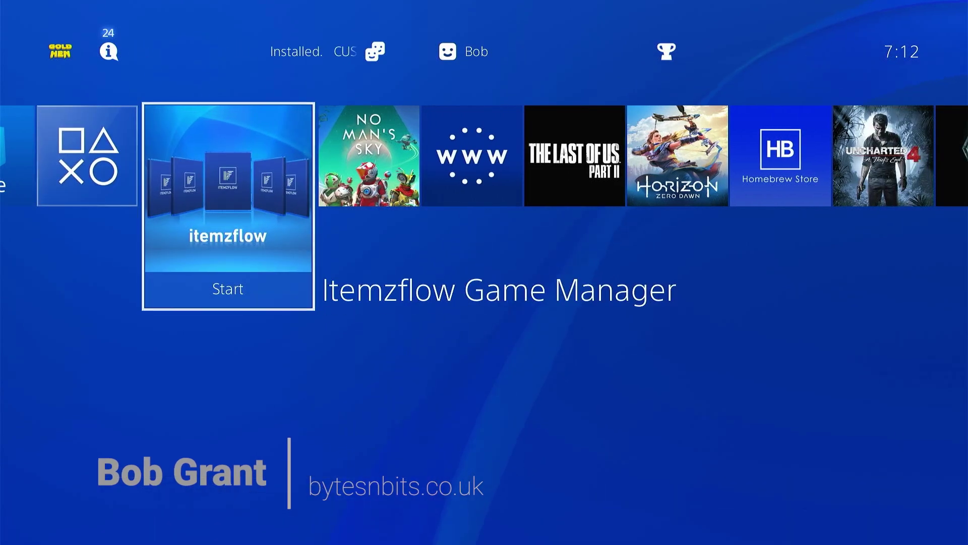
{"action": "key", "text": "Right"}
{"action": "key", "text": "Right"}
{"action": "key", "text": "Right"}
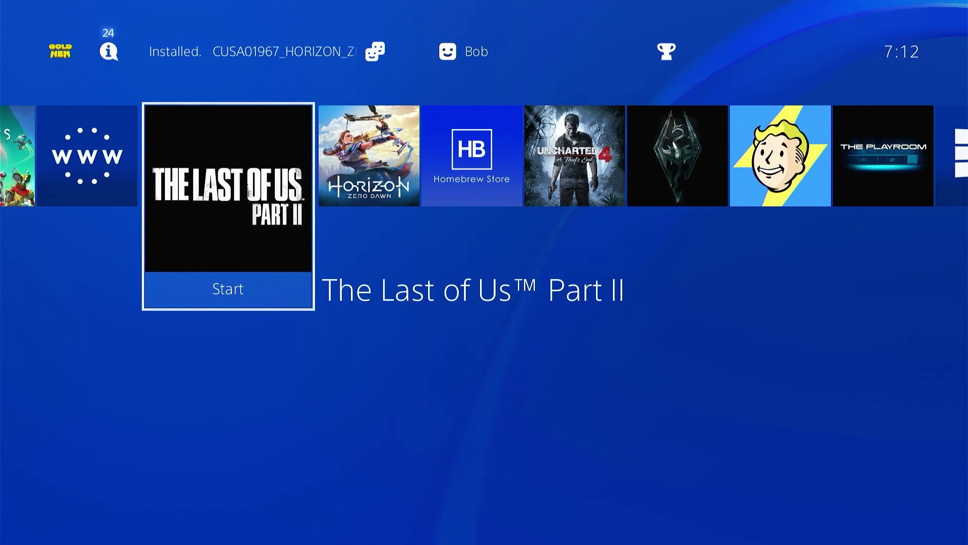
{"action": "key", "text": "Left"}
{"action": "key", "text": "Left"}
{"action": "key", "text": "Left"}
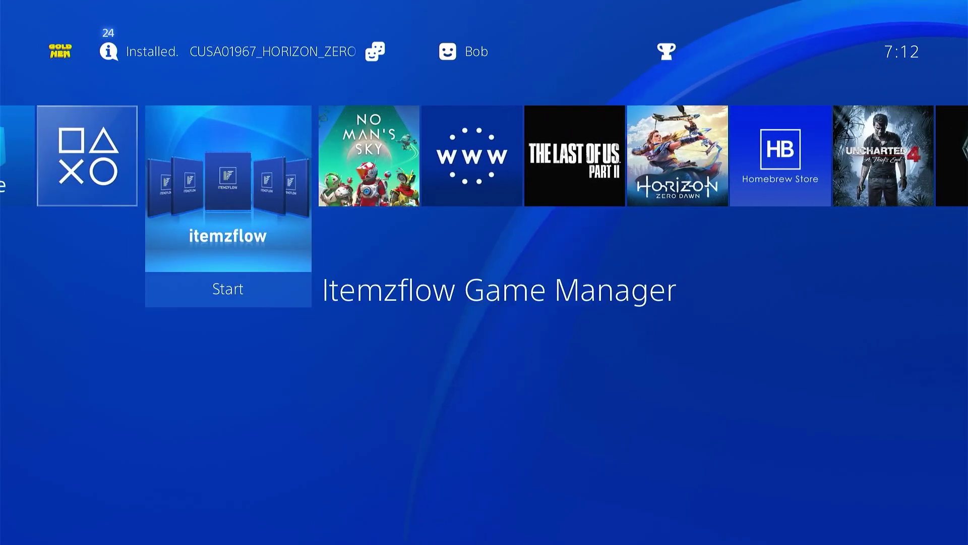
{"action": "key", "text": "Return"}
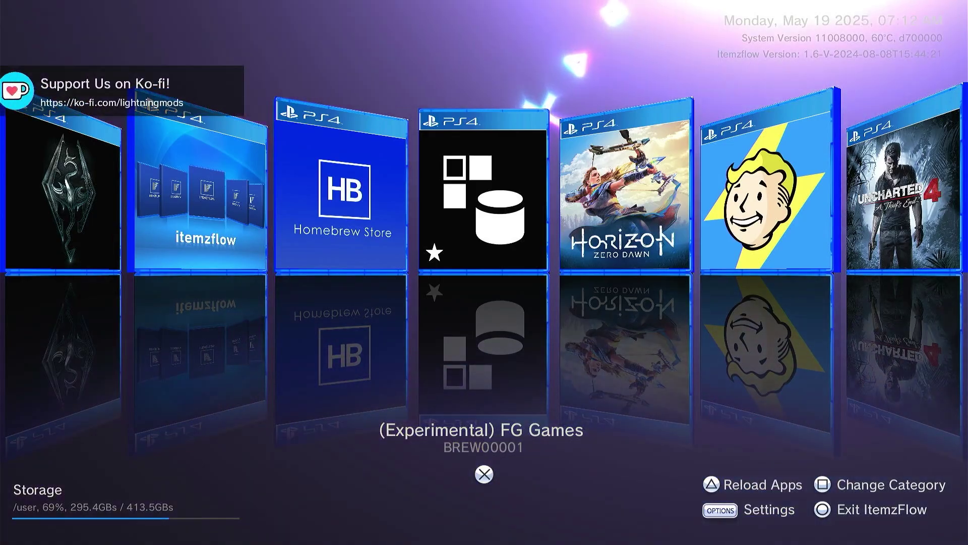
Open and close the options menus for Horizon Zero Dawn and Uncharted 4.
{"action": "key", "text": "Right"}
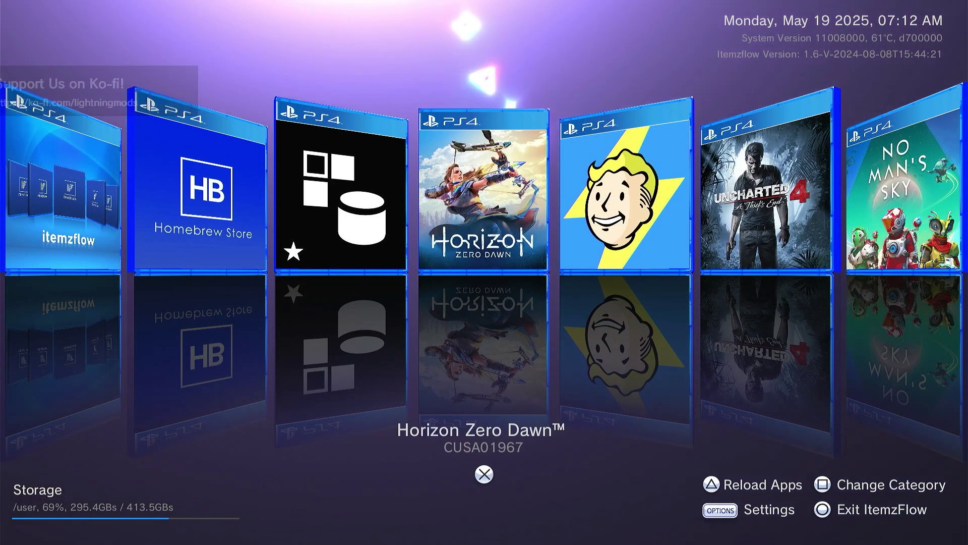
{"action": "key", "text": "Return"}
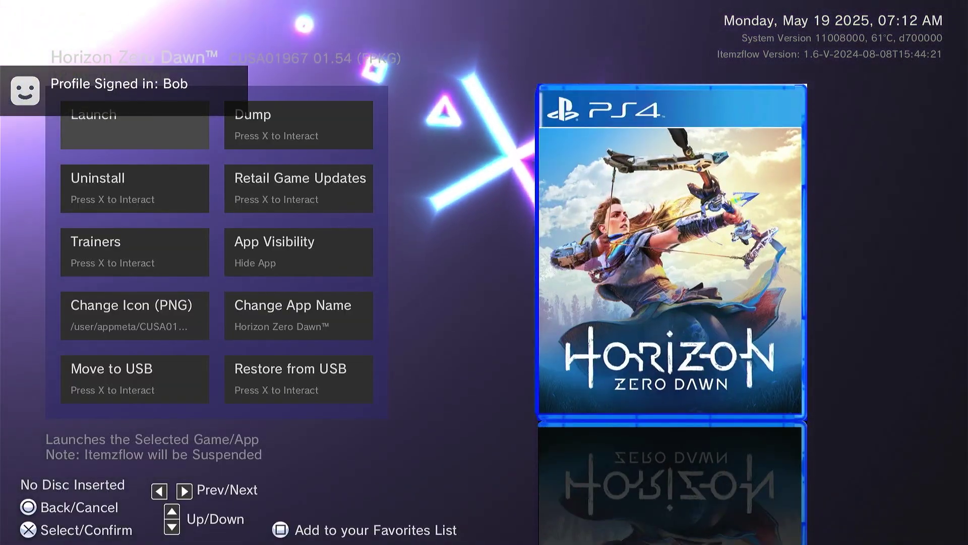
{"action": "key", "text": "Escape"}
{"action": "key", "text": "Right"}
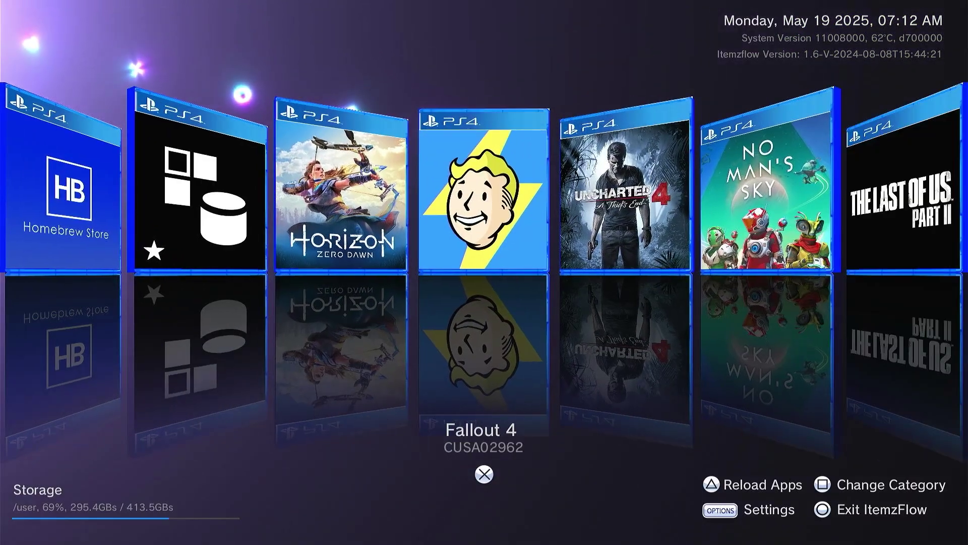
{"action": "key", "text": "Right"}
{"action": "key", "text": "Return"}
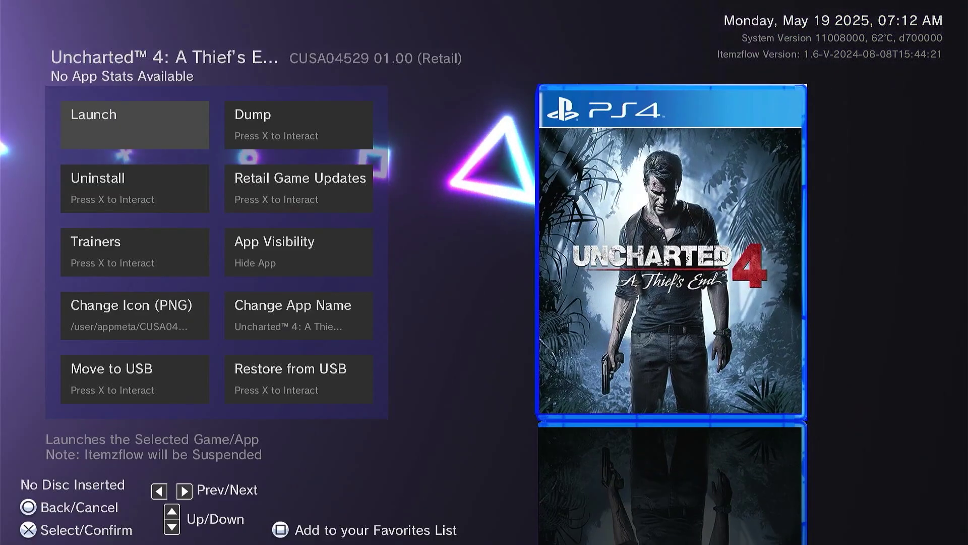
{"action": "key", "text": "Escape"}
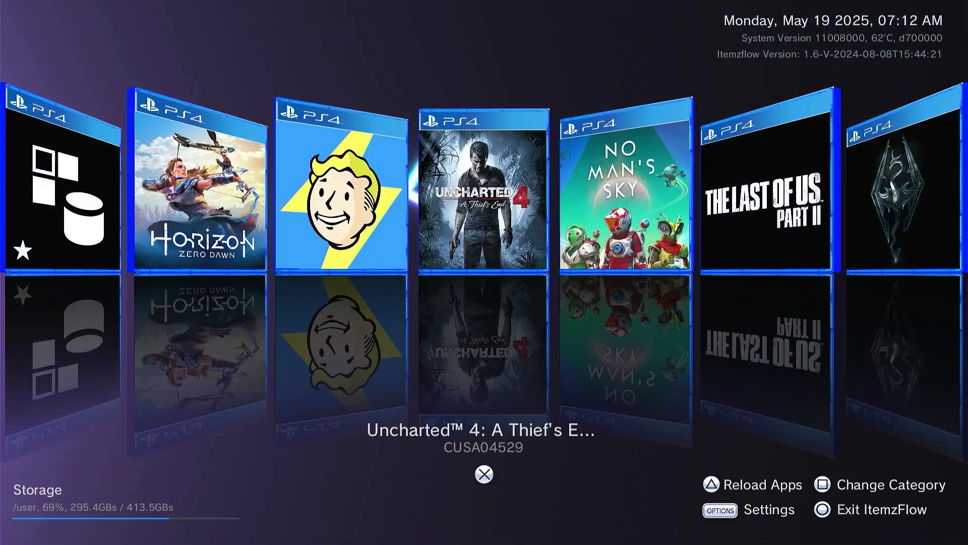
Check No Man's Sky's options, then open The Last of Us Part II's options menu.
{"action": "key", "text": "Right"}
{"action": "key", "text": "Return"}
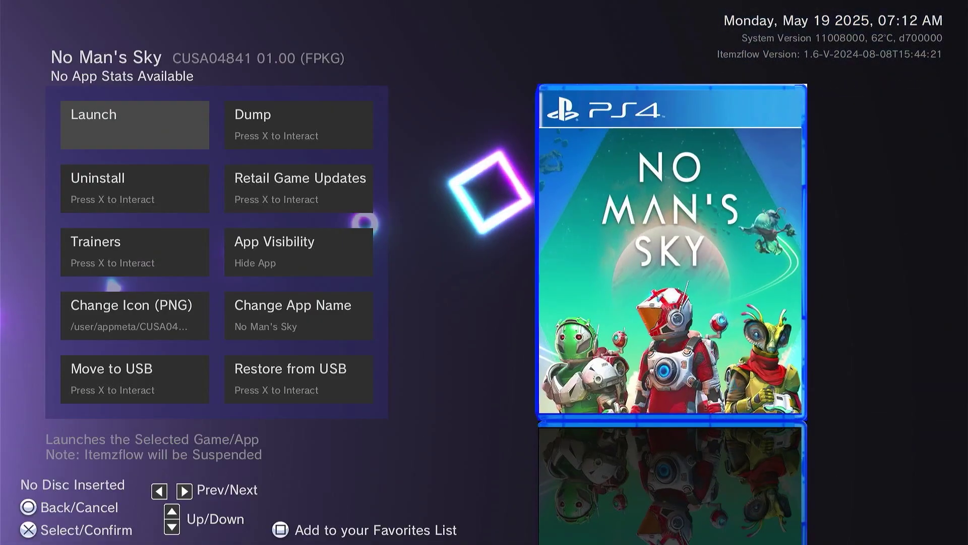
{"action": "key", "text": "Escape"}
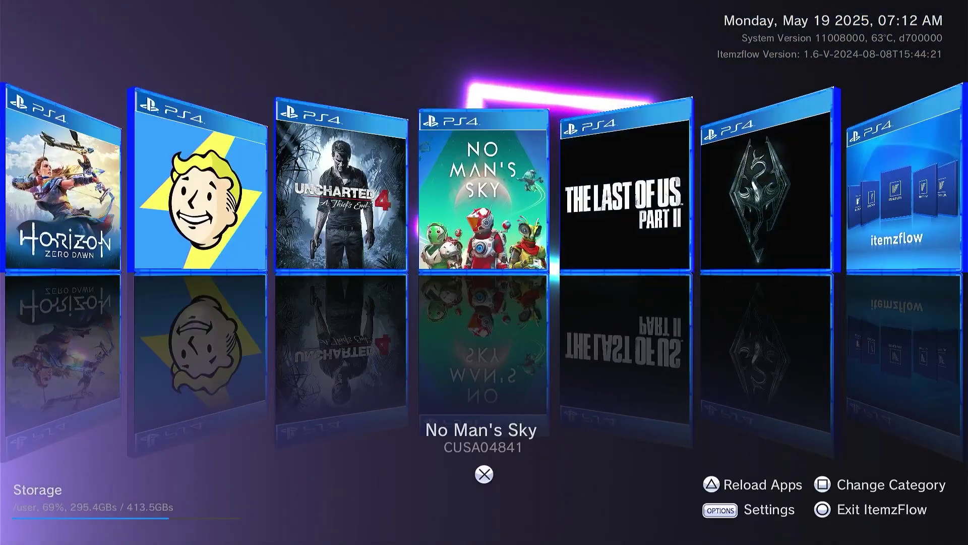
{"action": "key", "text": "Right"}
{"action": "key", "text": "Return"}
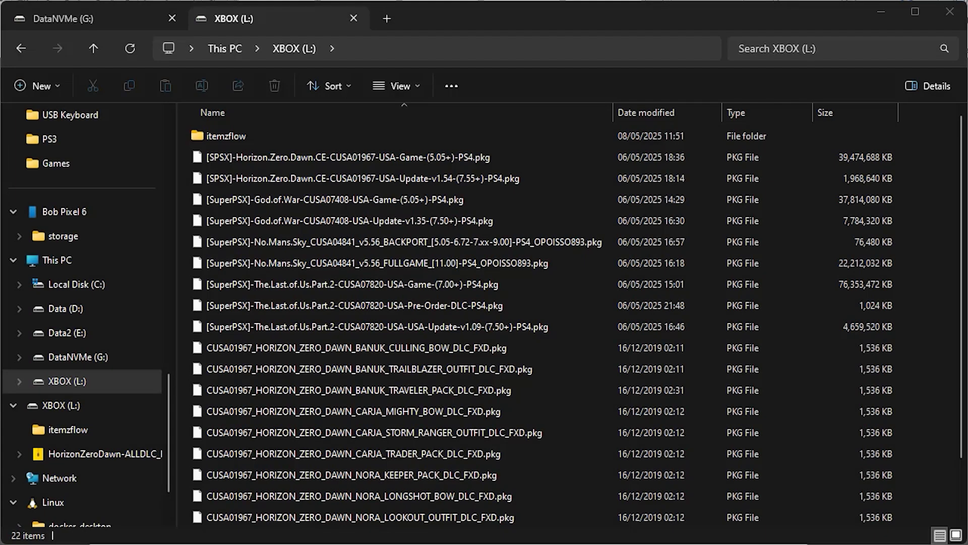
Scroll through the PKG files listed on the XBOX (L:) drive.
{"action": "scroll", "coordinate": [499, 296], "scroll_direction": "down", "scroll_amount": 1}
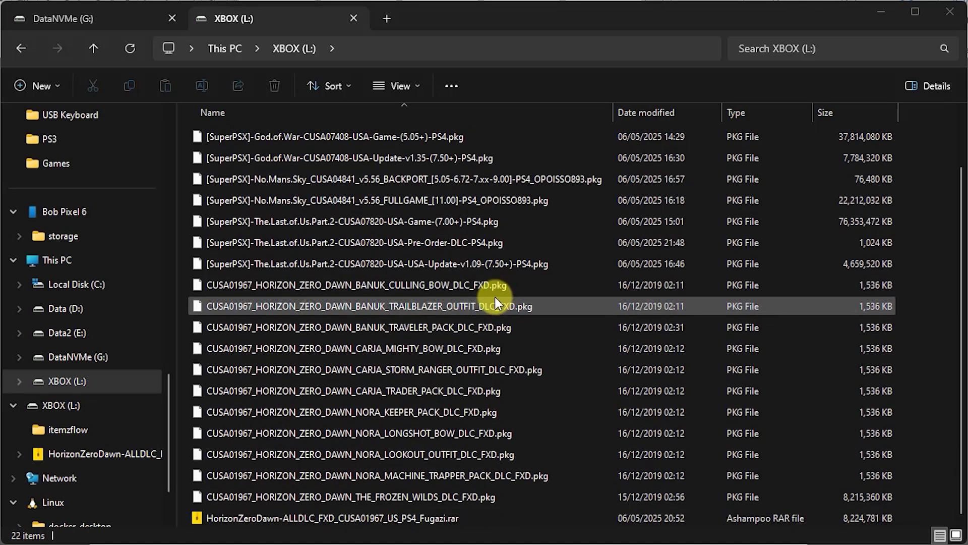
{"action": "scroll", "coordinate": [496, 302], "scroll_direction": "up", "scroll_amount": 1}
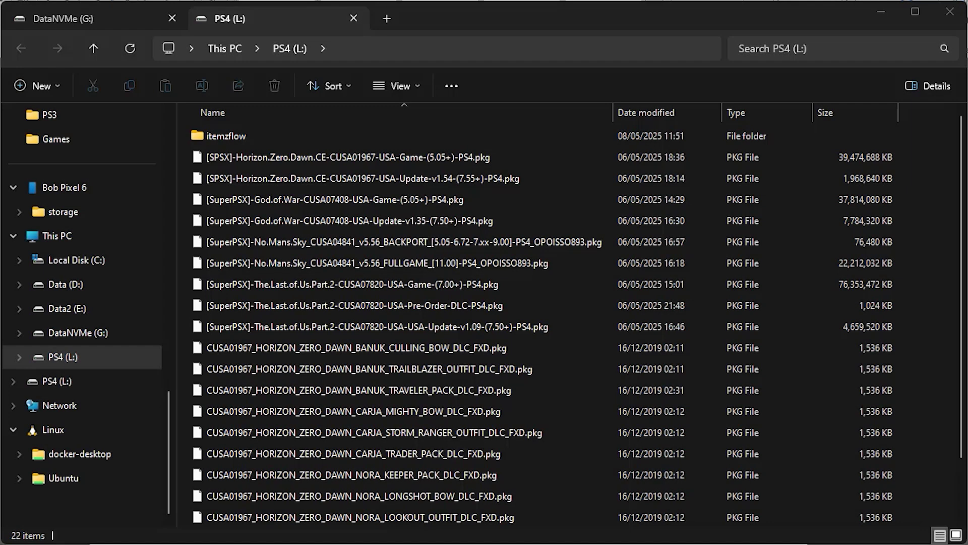
Open Properties for the PS4 (L:) drive from the navigation pane.
{"action": "left_click", "coordinate": [59, 361]}
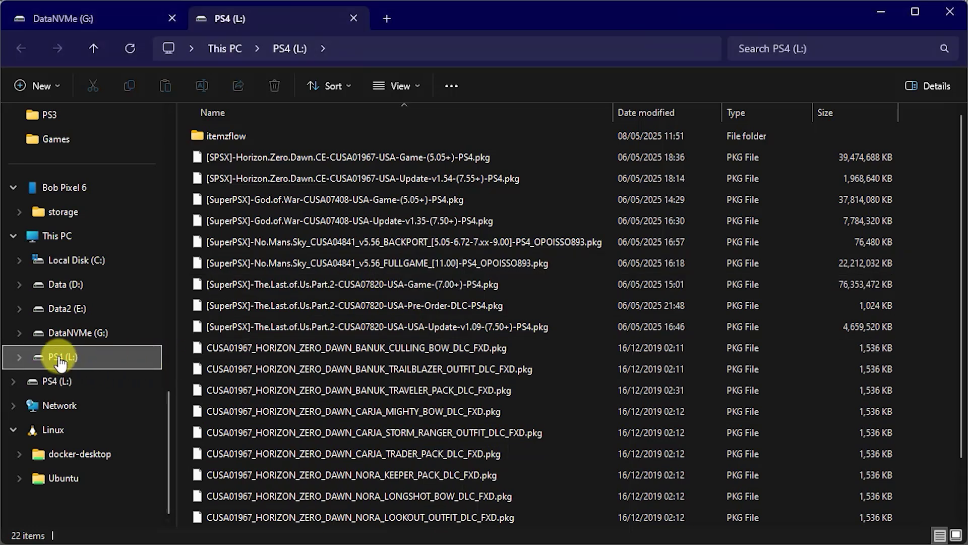
{"action": "right_click", "coordinate": [59, 361]}
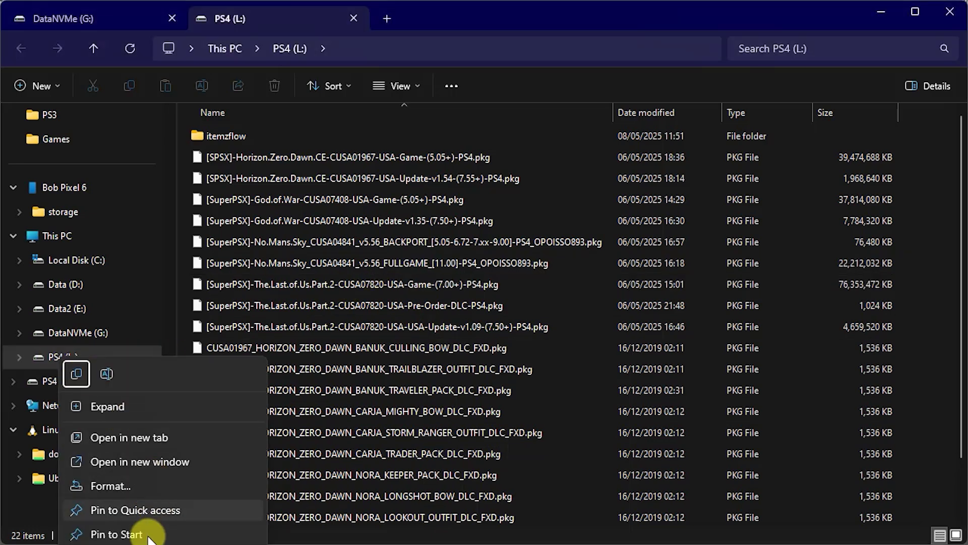
{"action": "left_click", "coordinate": [78, 542]}
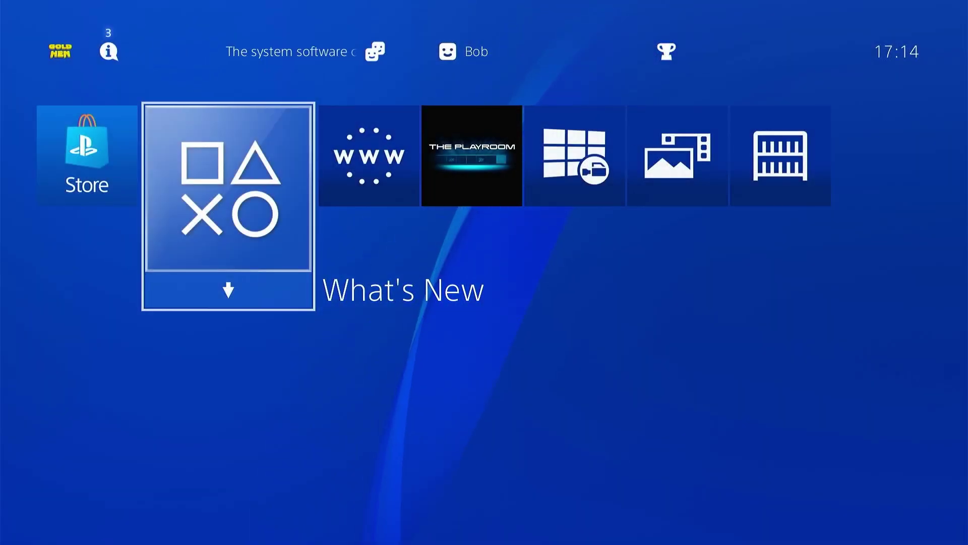
Enable the FTP server on port 2121 in GoldHEN's Servers Settings, then back out.
{"action": "key", "text": "Up"}
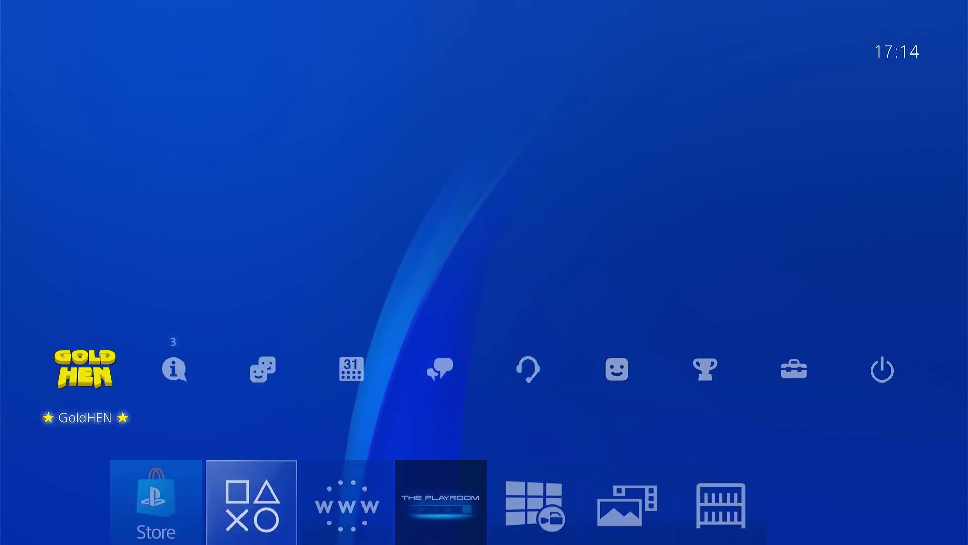
{"action": "key", "text": "Return"}
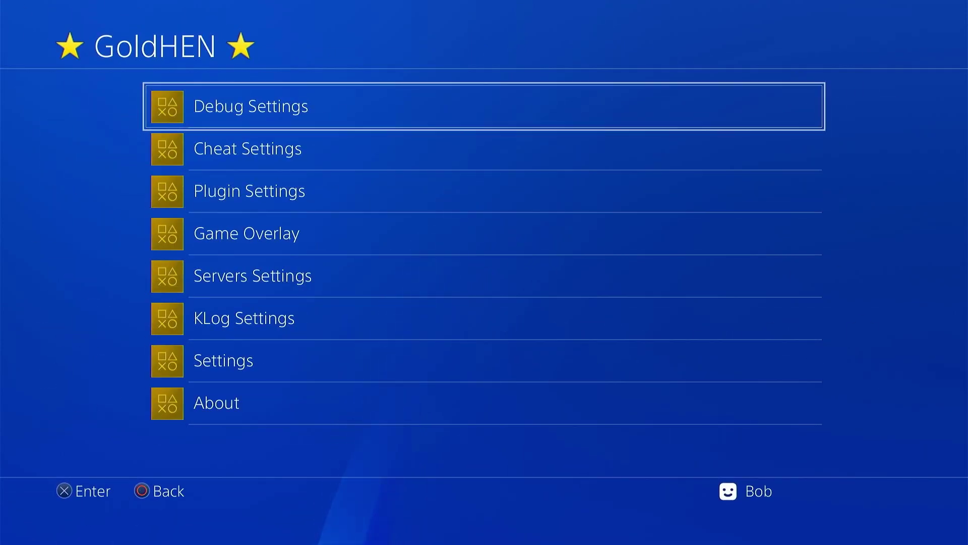
{"action": "key", "text": "Down"}
{"action": "key", "text": "Down"}
{"action": "key", "text": "Down"}
{"action": "key", "text": "Down"}
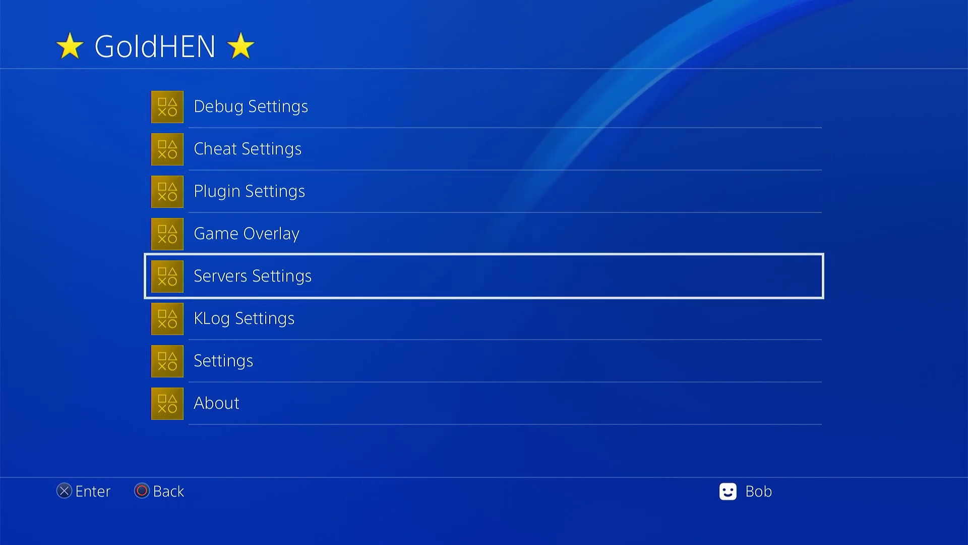
{"action": "key", "text": "Return"}
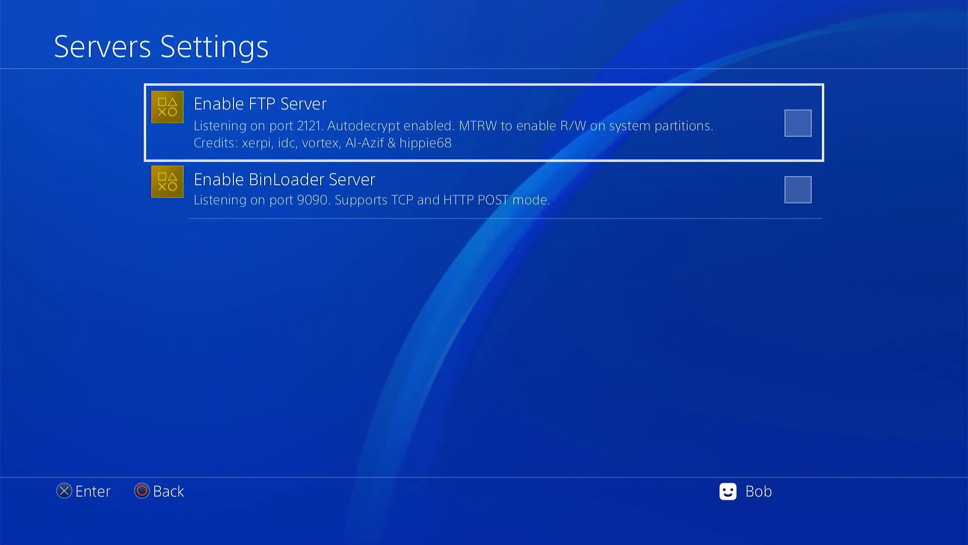
{"action": "key", "text": "Down"}
{"action": "key", "text": "Up"}
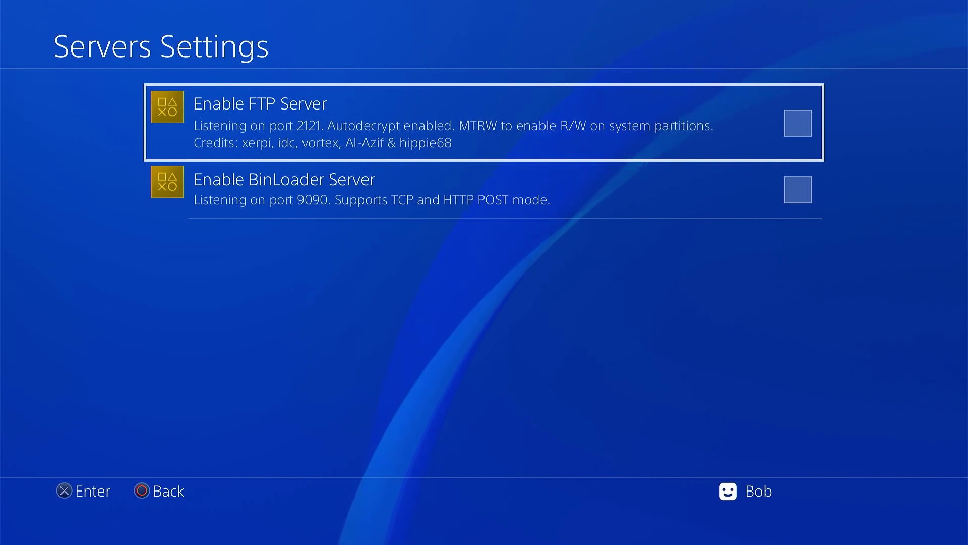
{"action": "key", "text": "Return"}
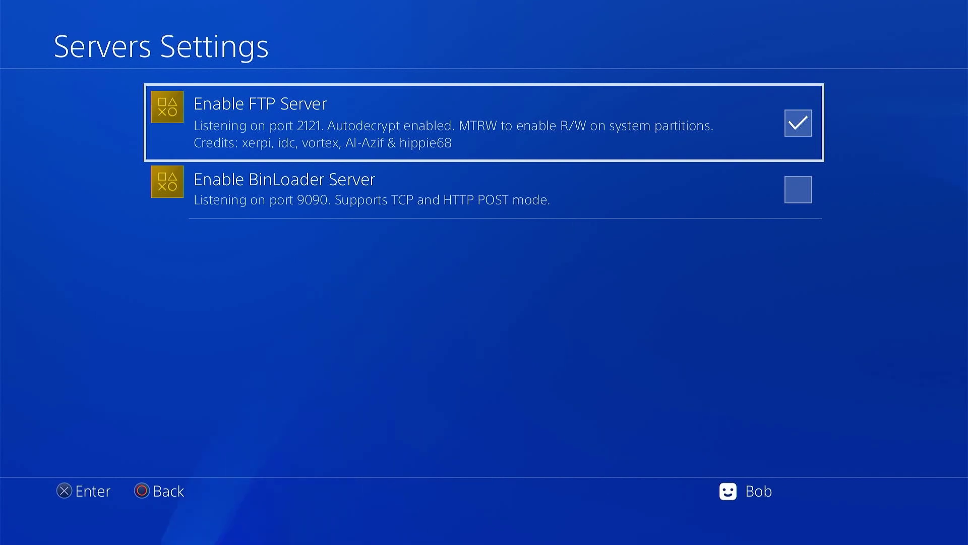
{"action": "key", "text": "Escape"}
{"action": "key", "text": "Escape"}
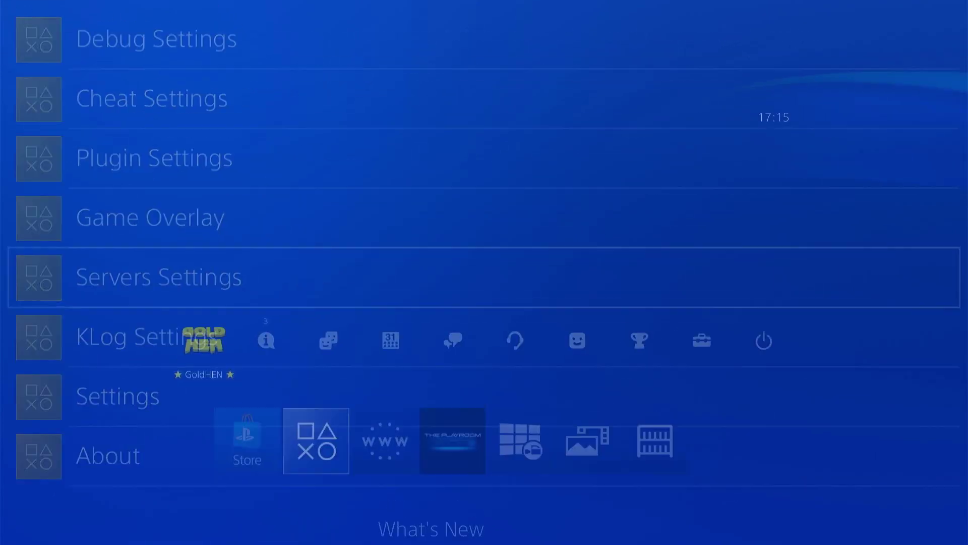
Show Settings > System > System Information to read the console's IP address.
{"action": "key", "text": "Right"}
{"action": "key", "text": "Right"}
{"action": "key", "text": "Right"}
{"action": "key", "text": "Right"}
{"action": "key", "text": "Right"}
{"action": "key", "text": "Right"}
{"action": "key", "text": "Right"}
{"action": "key", "text": "Right"}
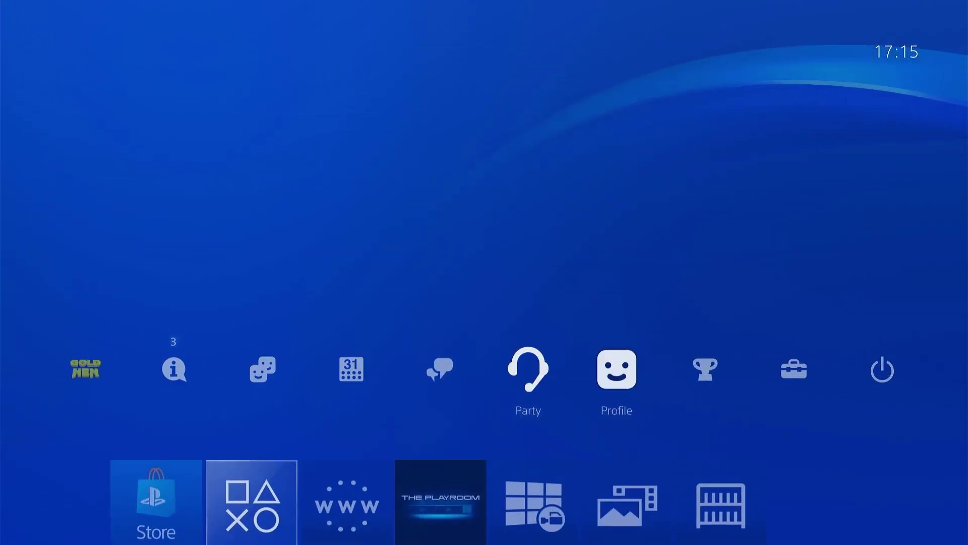
{"action": "key", "text": "Return"}
{"action": "key", "text": "Down"}
{"action": "key", "text": "Down"}
{"action": "key", "text": "Down"}
{"action": "key", "text": "Down"}
{"action": "key", "text": "Down"}
{"action": "key", "text": "Down"}
{"action": "key", "text": "Down"}
{"action": "key", "text": "Down"}
{"action": "key", "text": "Down"}
{"action": "key", "text": "Down"}
{"action": "key", "text": "Down"}
{"action": "key", "text": "Down"}
{"action": "key", "text": "Down"}
{"action": "key", "text": "Down"}
{"action": "key", "text": "Down"}
{"action": "key", "text": "Down"}
{"action": "key", "text": "Down"}
{"action": "key", "text": "Down"}
{"action": "key", "text": "Down"}
{"action": "key", "text": "Down"}
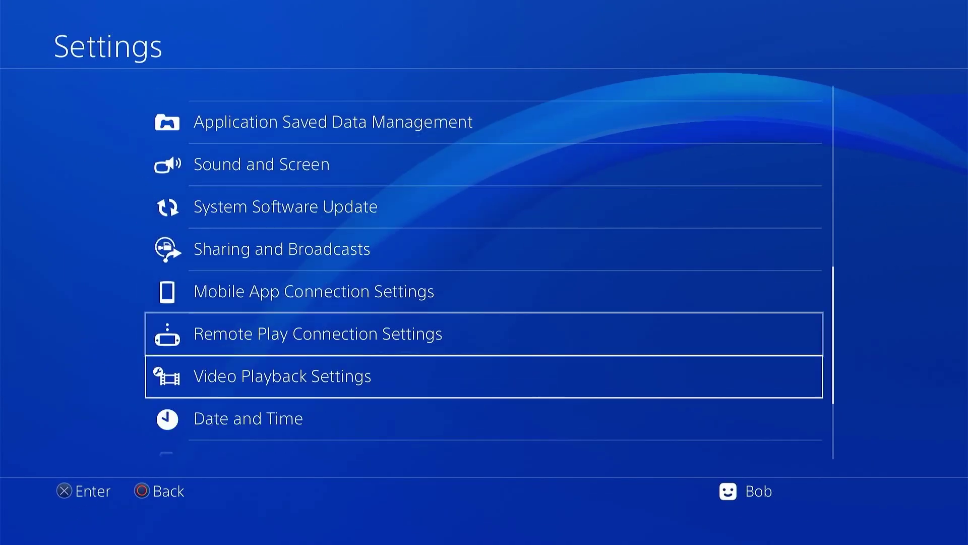
{"action": "key", "text": "Down"}
{"action": "key", "text": "Return"}
{"action": "key", "text": "Return"}
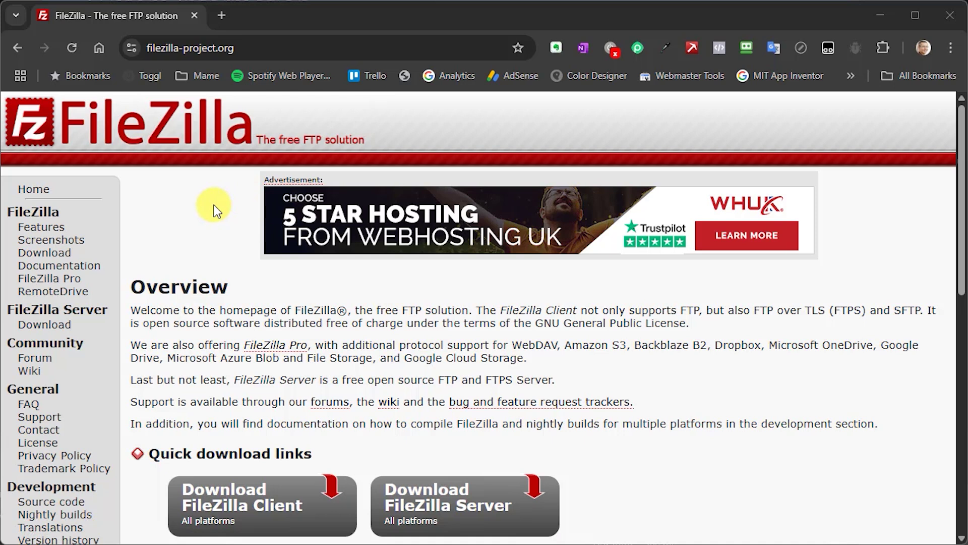
Go to the FileZilla Client download page from the Quick download links.
{"action": "scroll", "coordinate": [214, 204], "scroll_direction": "down", "scroll_amount": 5}
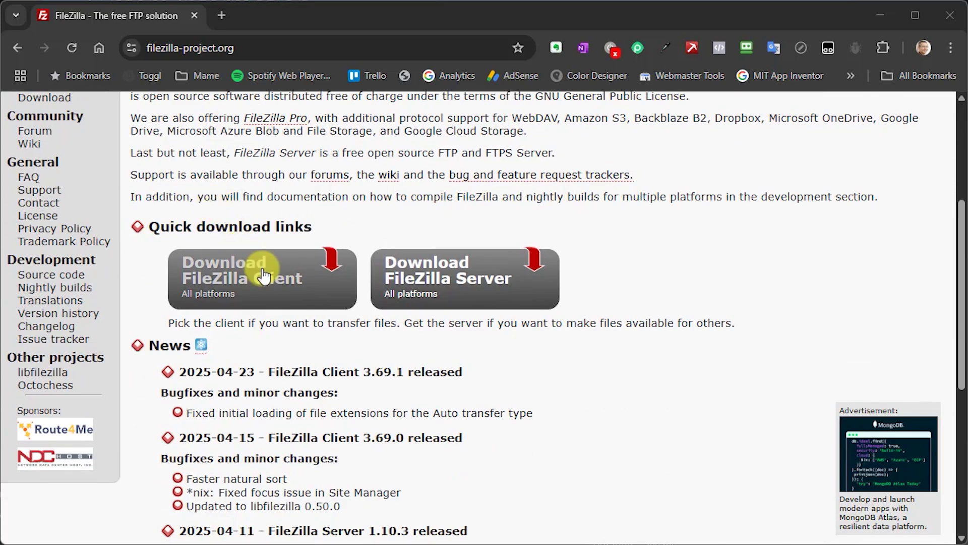
{"action": "left_click", "coordinate": [262, 275]}
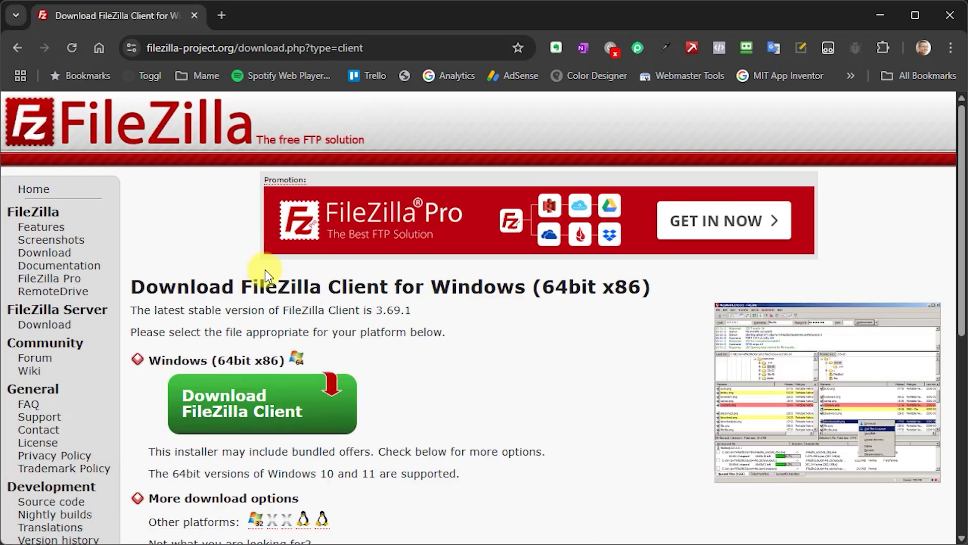
{"action": "scroll", "coordinate": [425, 332], "scroll_direction": "down", "scroll_amount": 2}
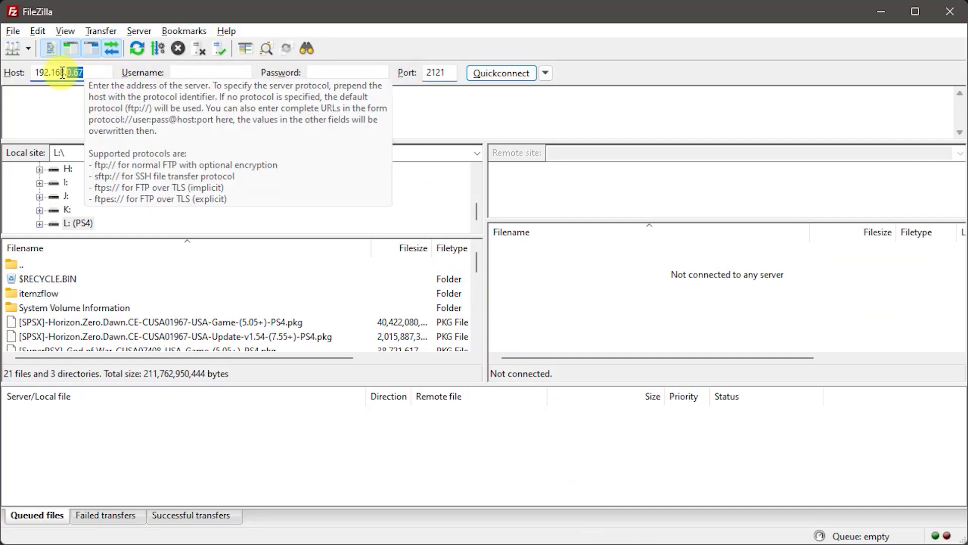
Quickconnect FileZilla to host 192.168.0.67 on port 2121 and browse the PS4's root folders.
{"action": "left_click_drag", "start_coordinate": [87, 73], "coordinate": [36, 73]}
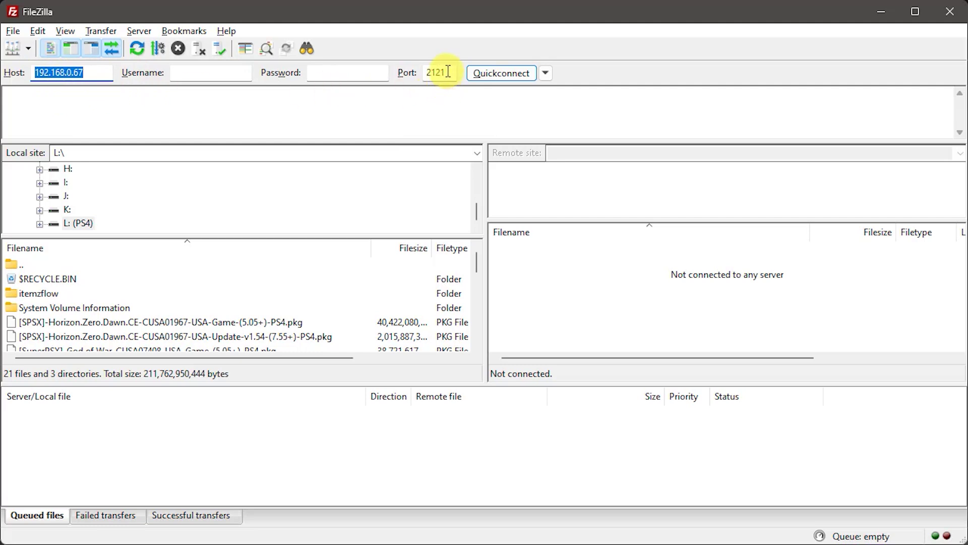
{"action": "left_click_drag", "start_coordinate": [448, 71], "coordinate": [434, 71]}
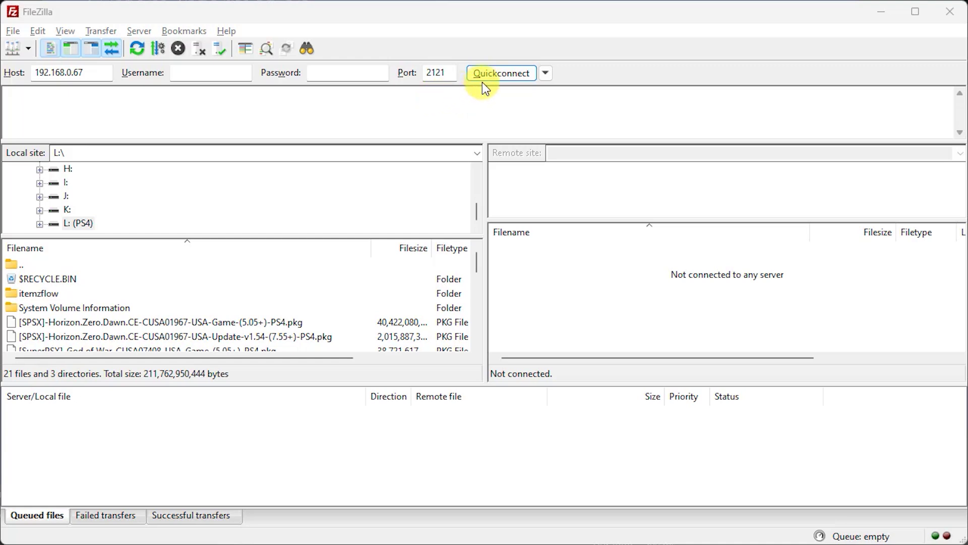
{"action": "left_click", "coordinate": [498, 74]}
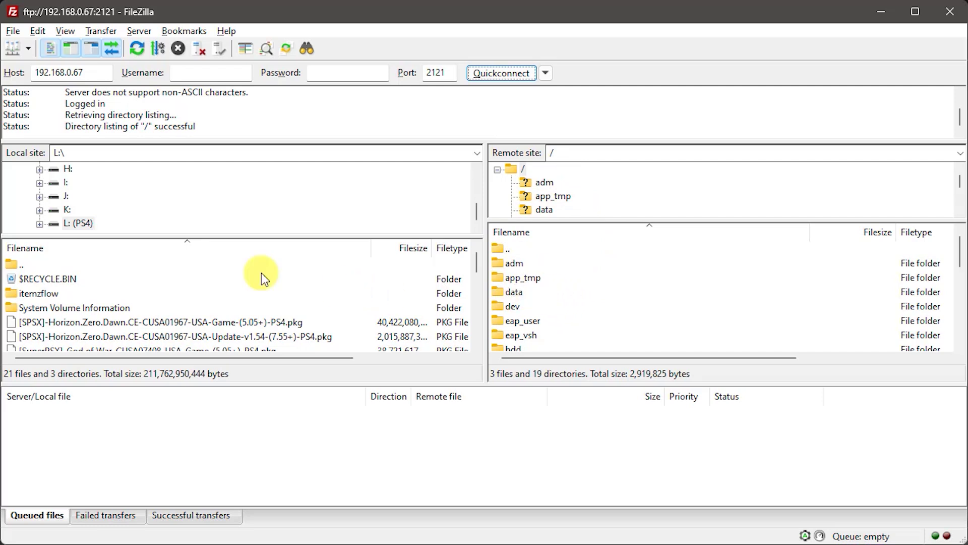
{"action": "scroll", "coordinate": [311, 293], "scroll_direction": "down", "scroll_amount": 2}
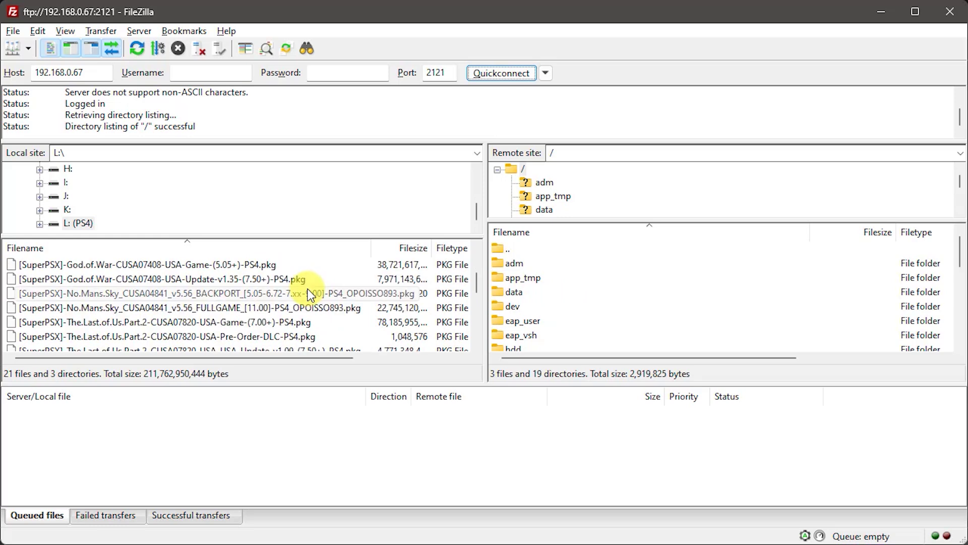
{"action": "scroll", "coordinate": [310, 294], "scroll_direction": "down", "scroll_amount": 1}
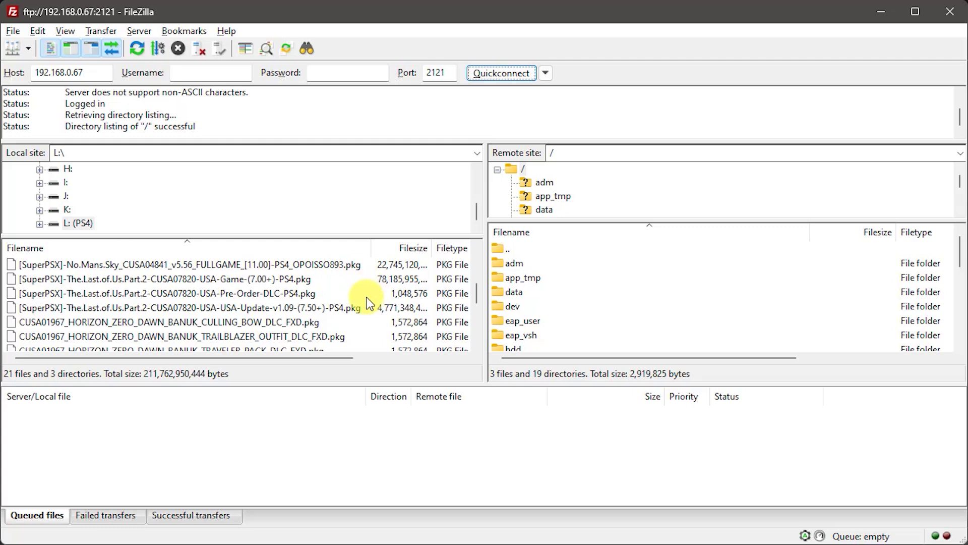
Drag the Last of Us Part 2 Pre-Order-DLC PKG into the PS4's /data/pkg folder.
{"action": "double_click", "coordinate": [504, 292]}
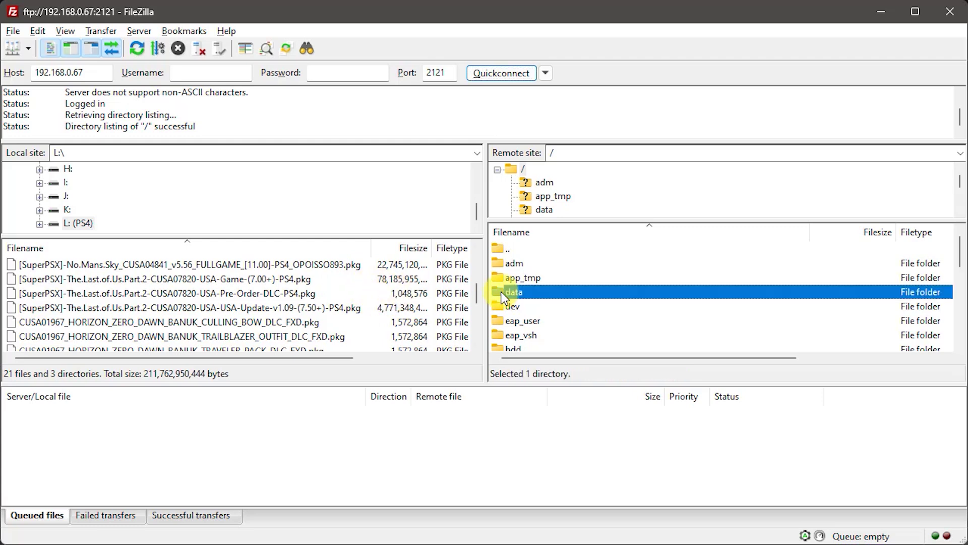
{"action": "double_click", "coordinate": [509, 293]}
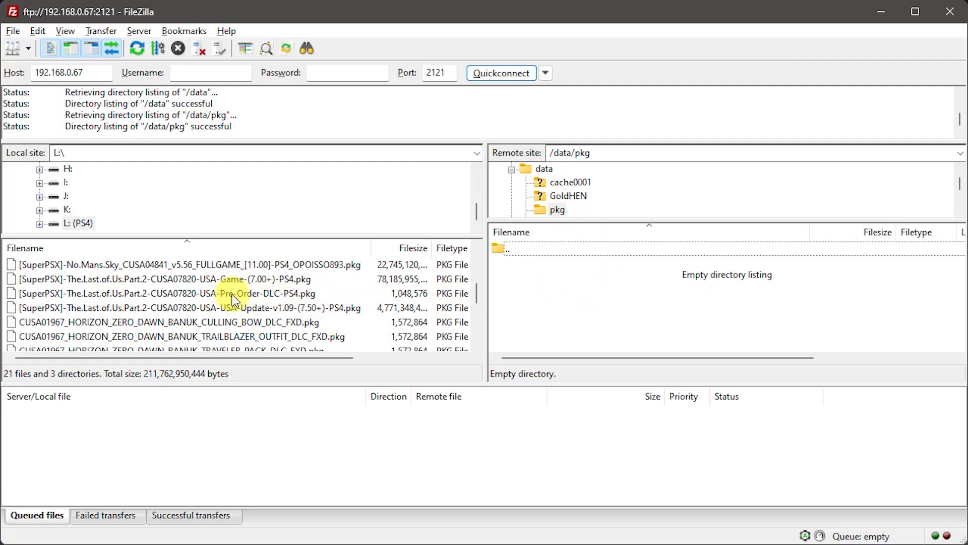
{"action": "left_click_drag", "start_coordinate": [232, 295], "coordinate": [580, 292]}
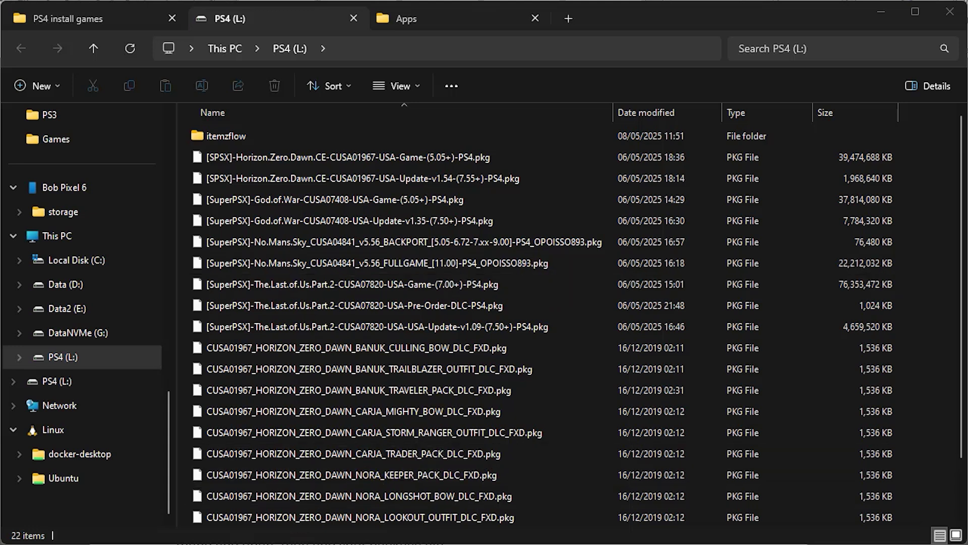
Switch from File Explorer to the PS4 PKGViewer v1.5 download page in Chrome.
{"action": "key", "text": "alt+Tab"}
Review the archive.org URL and download options for PS4 PKGViewer v1.5, then return to Explorer.
{"action": "left_click", "coordinate": [367, 46]}
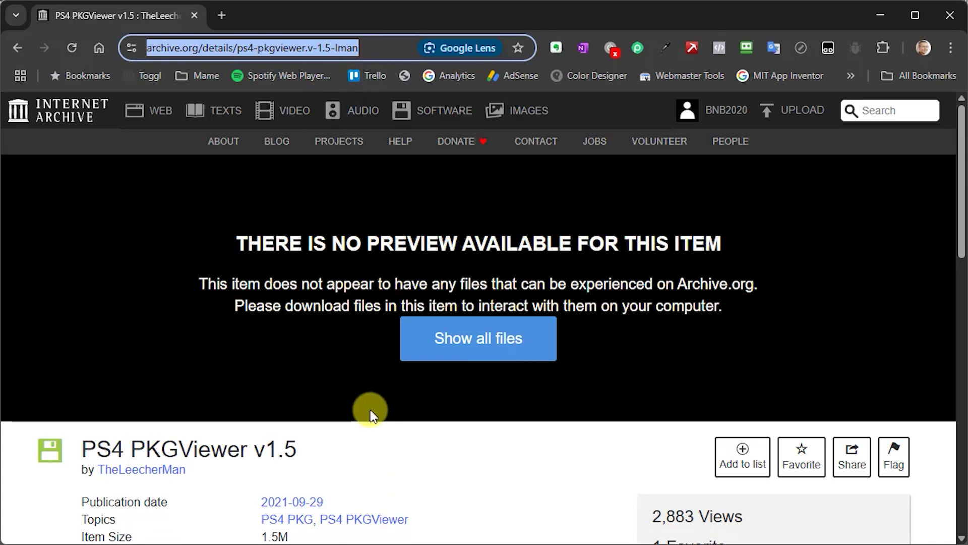
{"action": "scroll", "coordinate": [372, 410], "scroll_direction": "down", "scroll_amount": 4}
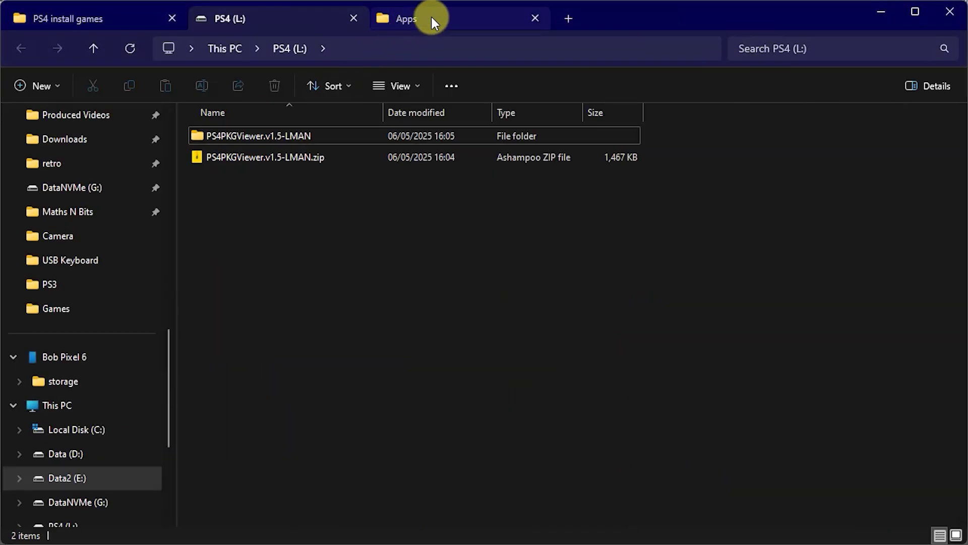
{"action": "left_click", "coordinate": [431, 17]}
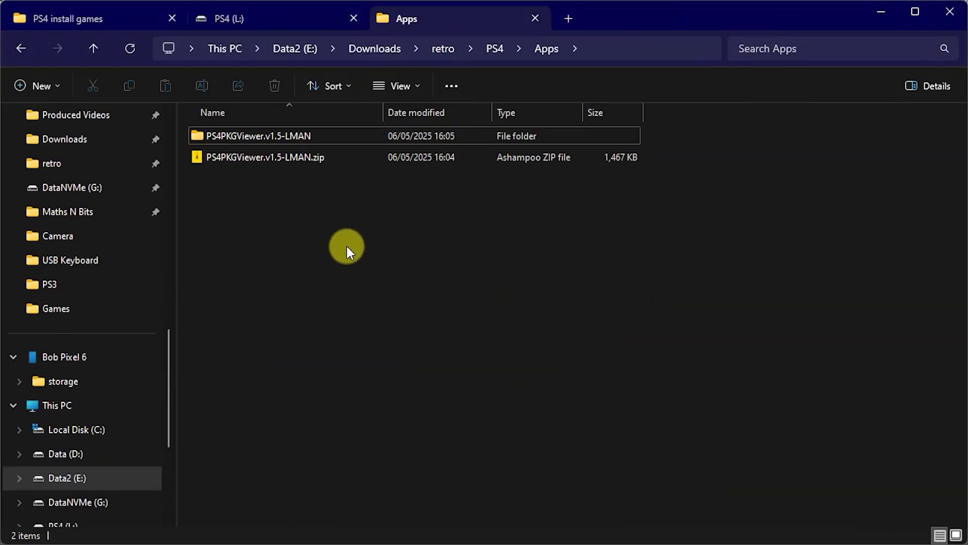
Open the PS4PKGViewer.v1.5-LMAN folder to reveal PS4PKGViewer.exe and its Readme.txt.
{"action": "double_click", "coordinate": [231, 137]}
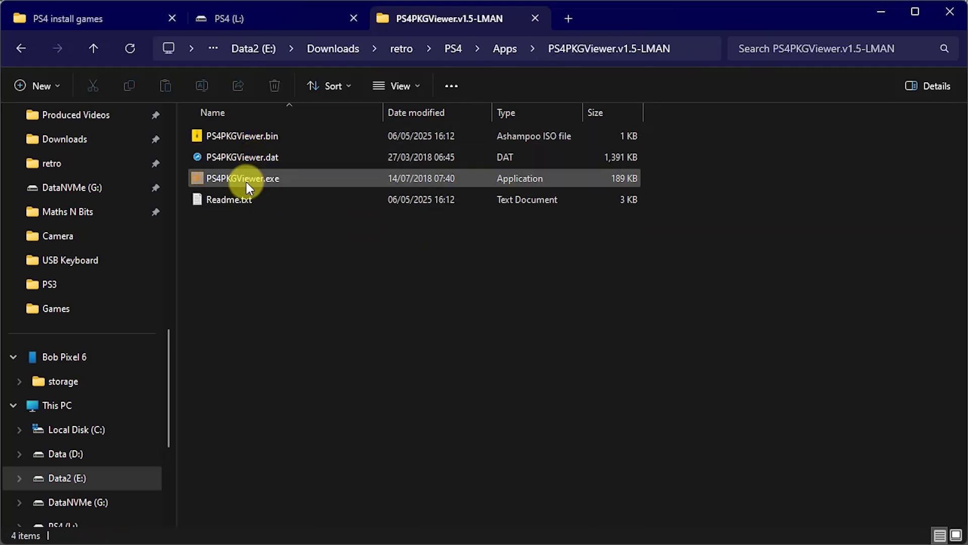
Launch PS4PKGViewer and load the God of War PKG, showing CUSA07408, version 01.00, system 5.00.
{"action": "double_click", "coordinate": [247, 181]}
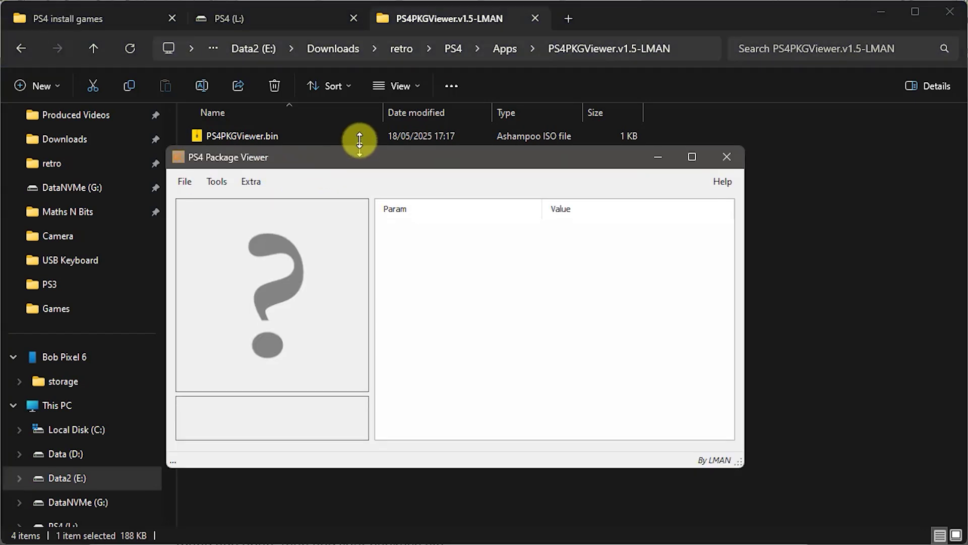
{"action": "left_click_drag", "start_coordinate": [359, 140], "coordinate": [356, 113]}
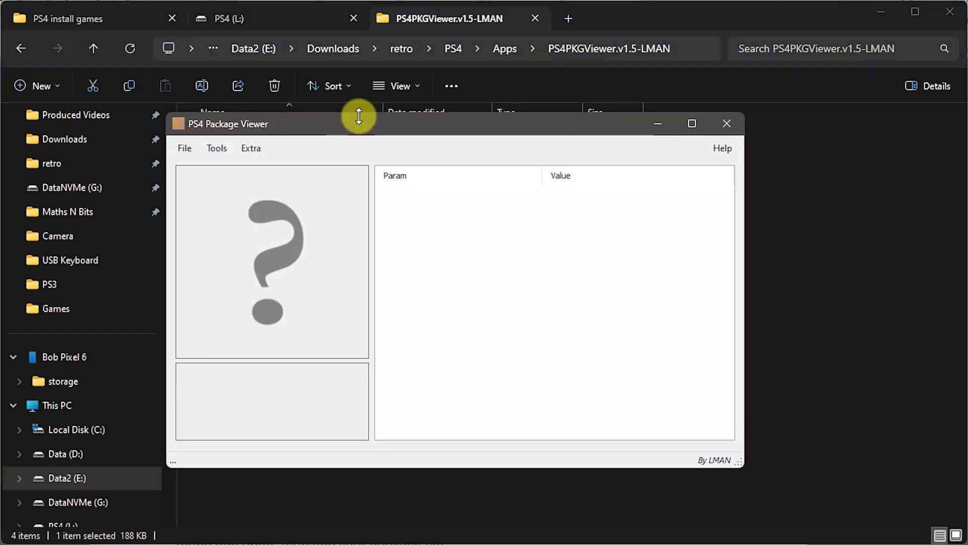
{"action": "left_click", "coordinate": [185, 147]}
{"action": "left_click", "coordinate": [201, 162]}
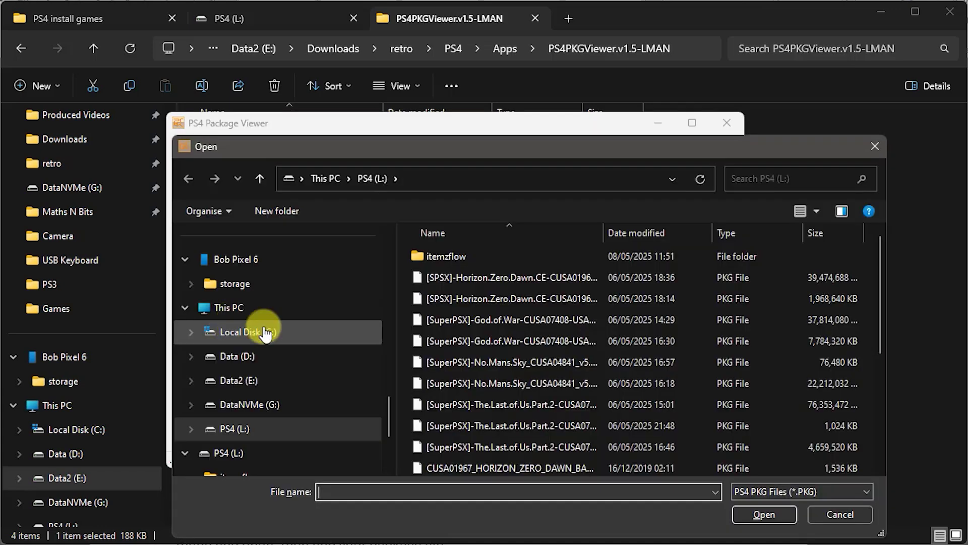
{"action": "double_click", "coordinate": [539, 323]}
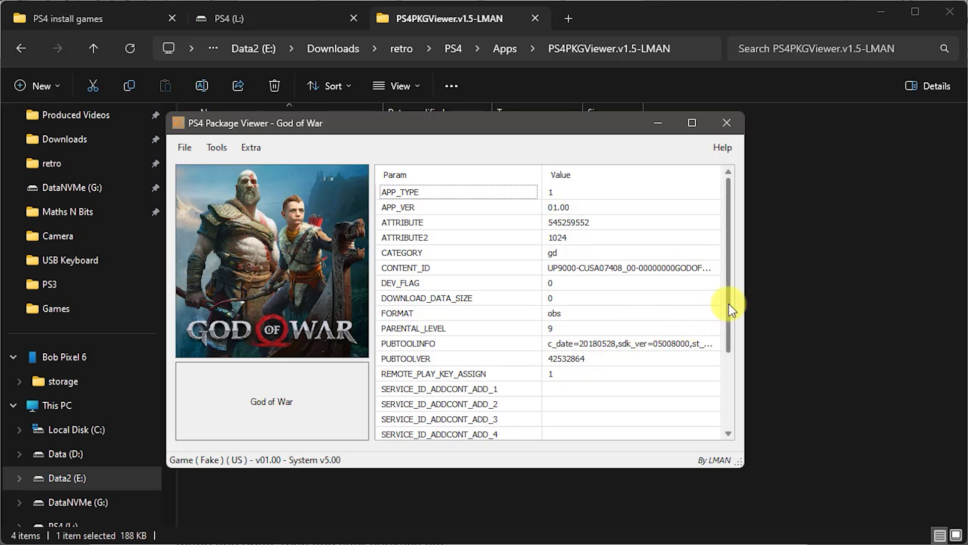
{"action": "left_click_drag", "start_coordinate": [728, 303], "coordinate": [724, 415]}
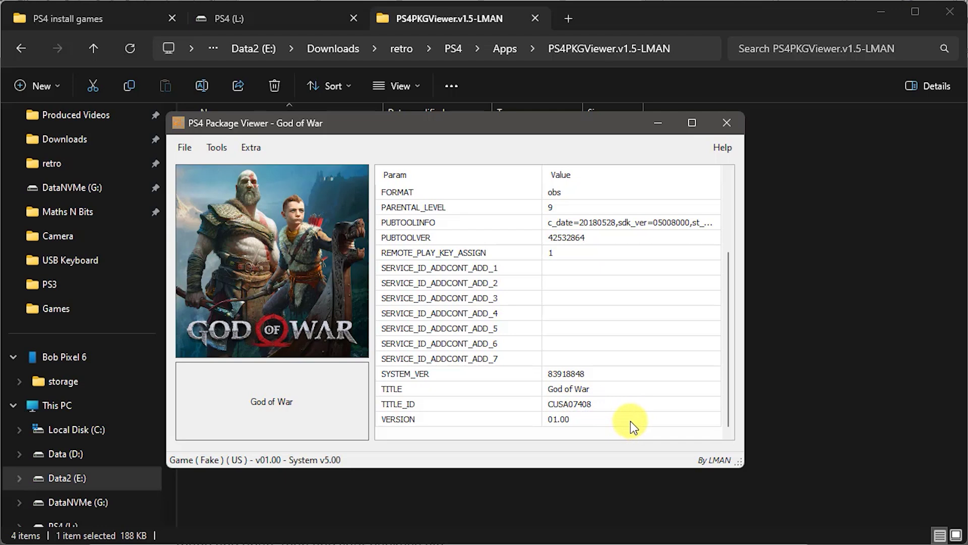
Load the God of War Update v1.35 PKG, revealing a fake patch requiring system 7.50.
{"action": "left_click", "coordinate": [186, 149]}
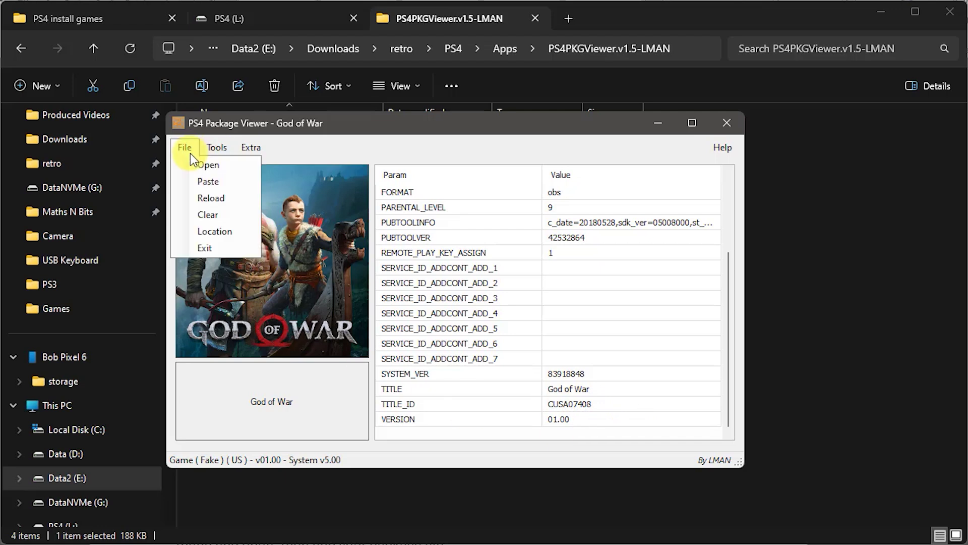
{"action": "left_click", "coordinate": [201, 166]}
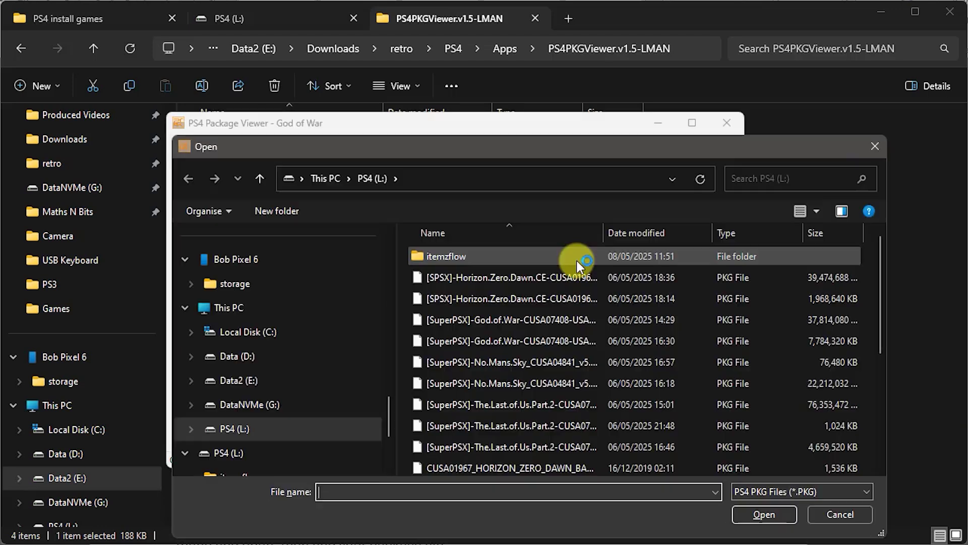
{"action": "double_click", "coordinate": [525, 341]}
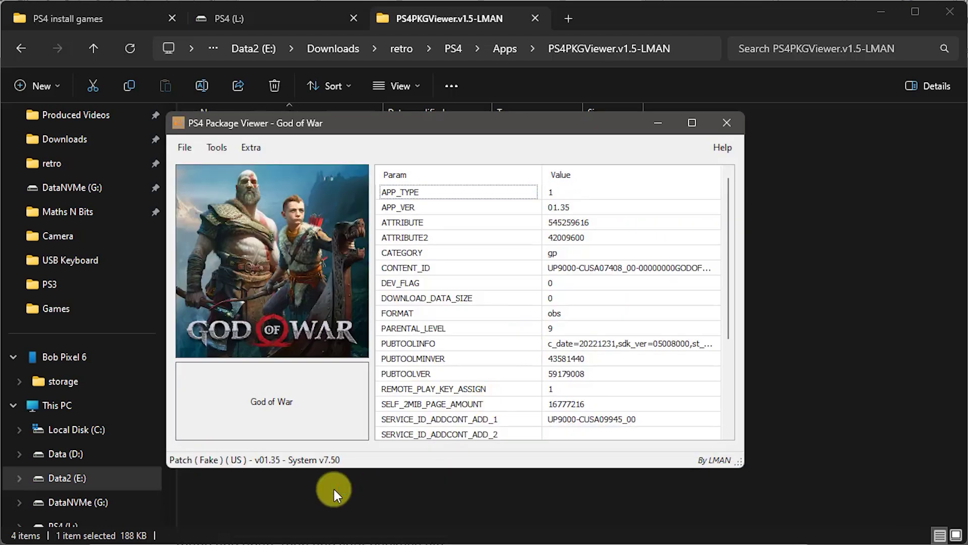
{"action": "scroll", "coordinate": [615, 361], "scroll_direction": "down", "scroll_amount": 4}
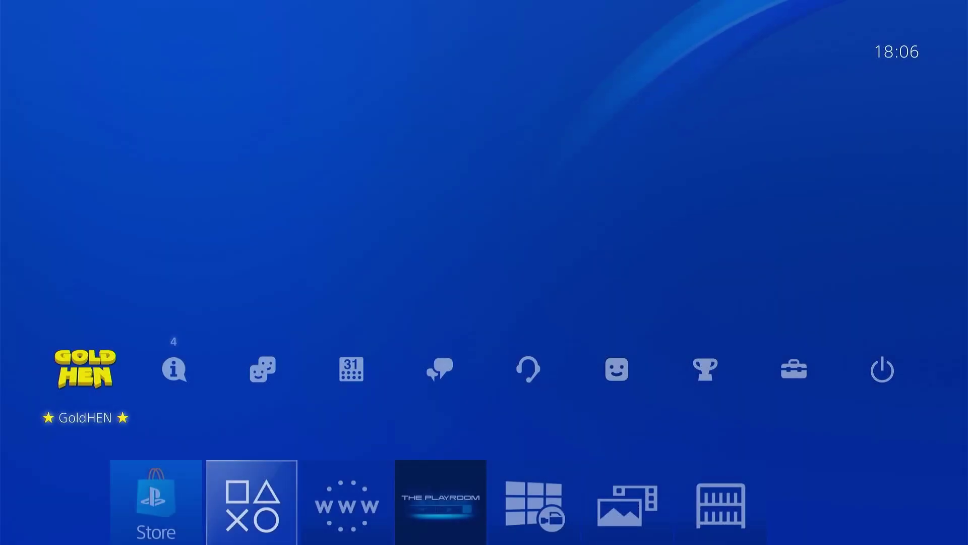
{"action": "key", "text": "Return"}
In GoldHEN Debug Settings, keep the Package Source set to Usb.
{"action": "key", "text": "Return"}
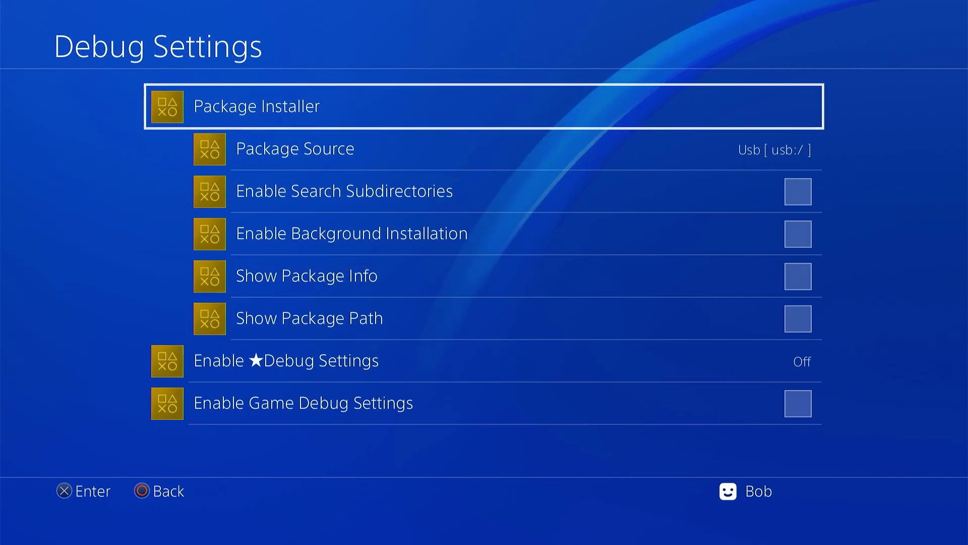
{"action": "key", "text": "Down"}
{"action": "key", "text": "Return"}
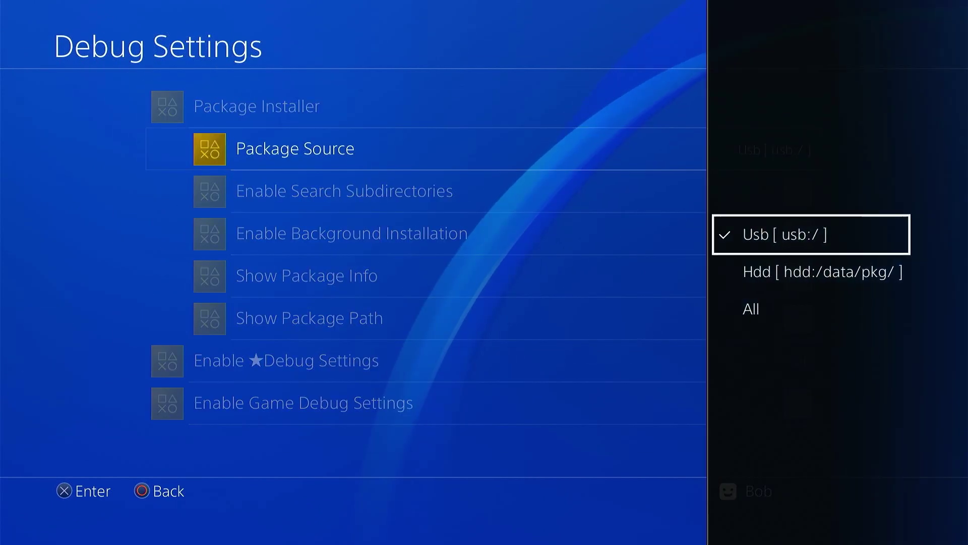
{"action": "key", "text": "Down"}
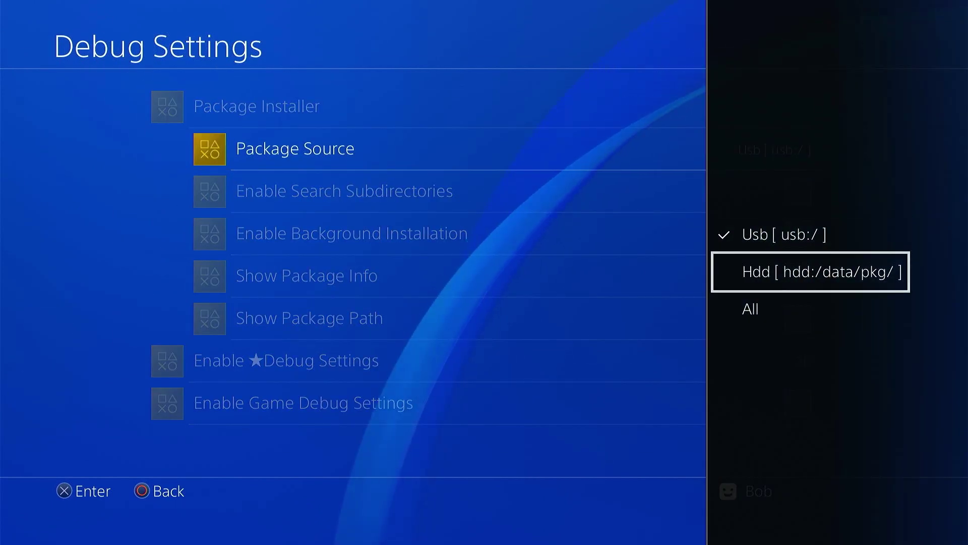
{"action": "key", "text": "Up"}
{"action": "key", "text": "Return"}
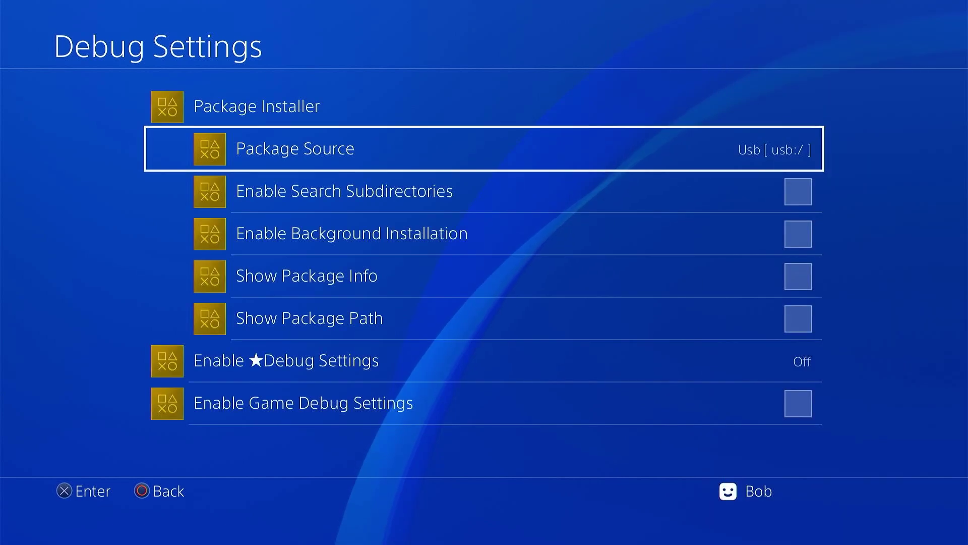
In Package Installer, select the Horizon Zero Dawn game PKG and start installing it.
{"action": "key", "text": "Up"}
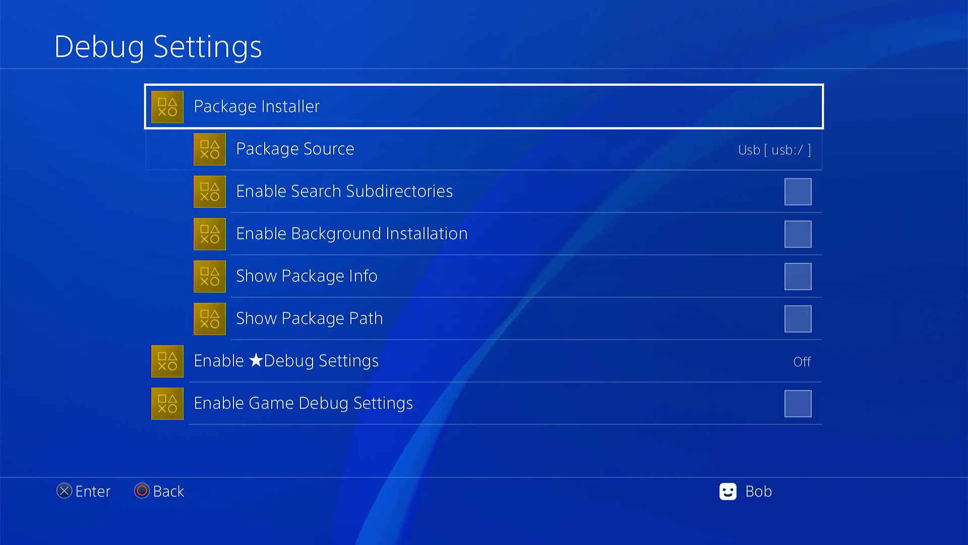
{"action": "key", "text": "Return"}
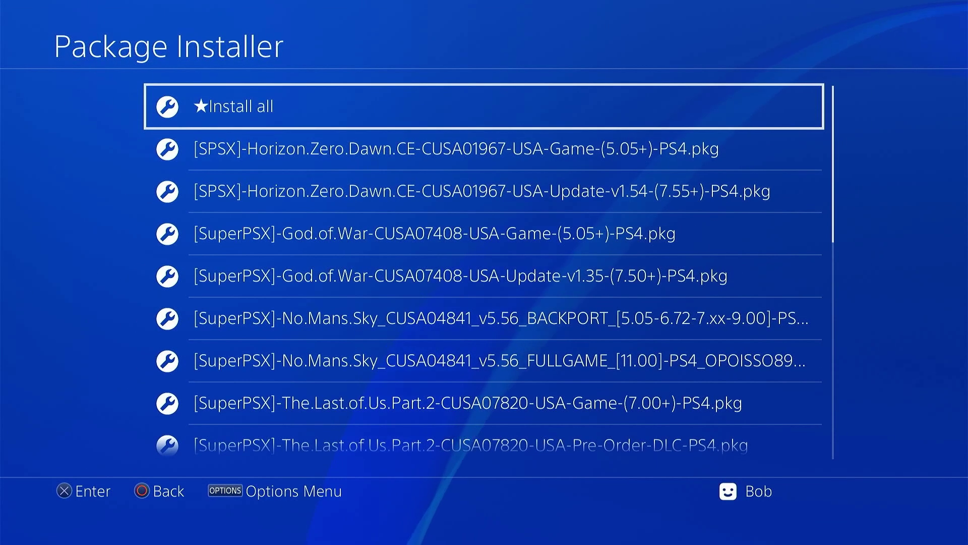
{"action": "key", "text": "Down"}
{"action": "key", "text": "Down"}
{"action": "key", "text": "Down"}
{"action": "key", "text": "Down"}
{"action": "key", "text": "Down"}
{"action": "key", "text": "Down"}
{"action": "key", "text": "Down"}
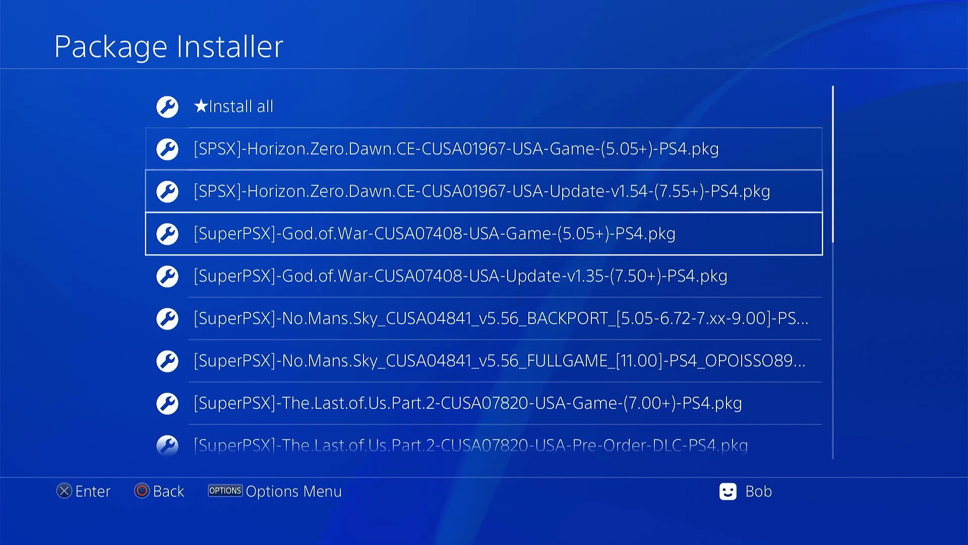
{"action": "key", "text": "Down"}
{"action": "key", "text": "Down"}
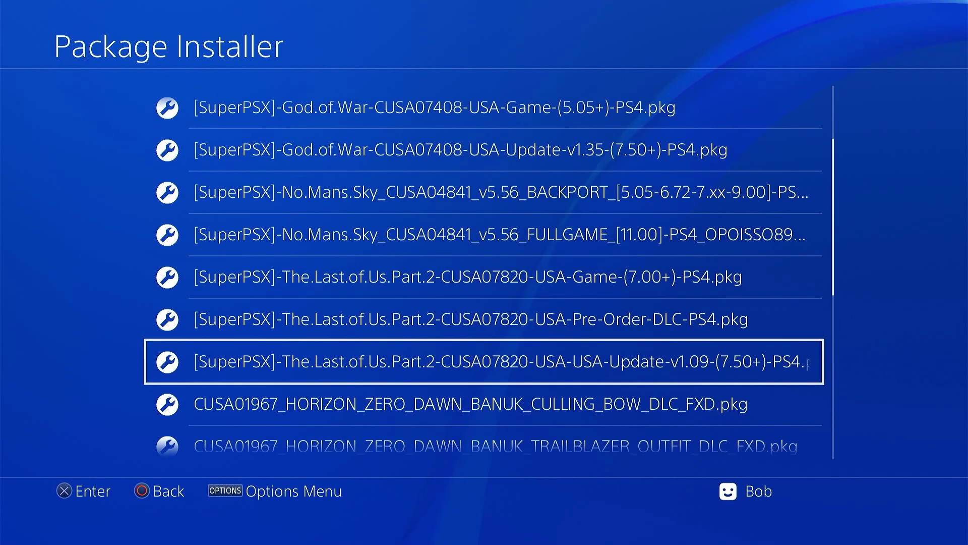
{"action": "key", "text": "Up"}
{"action": "key", "text": "Up"}
{"action": "key", "text": "Up"}
{"action": "key", "text": "Up"}
{"action": "key", "text": "Up"}
{"action": "key", "text": "Up"}
{"action": "key", "text": "Up"}
{"action": "key", "text": "Up"}
{"action": "key", "text": "Up"}
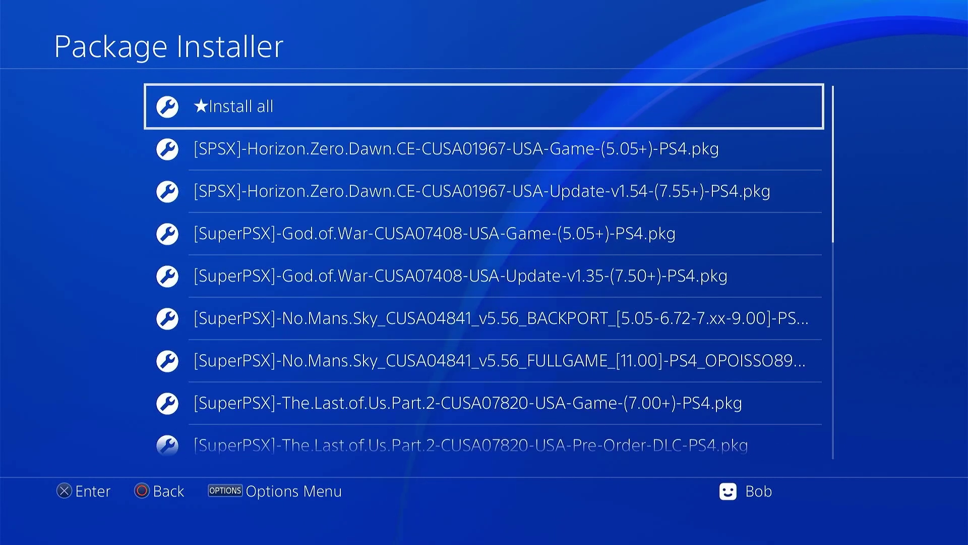
{"action": "key", "text": "Down"}
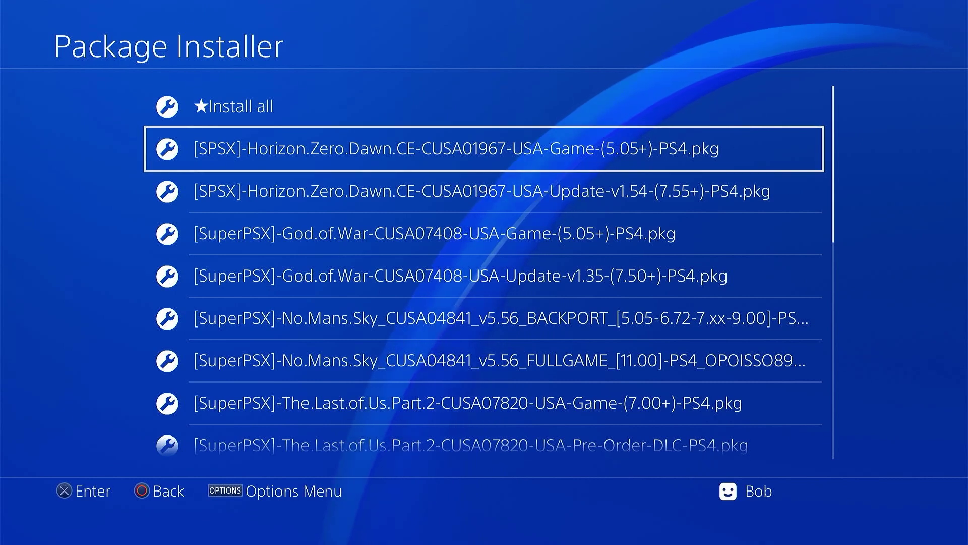
{"action": "key", "text": "Up"}
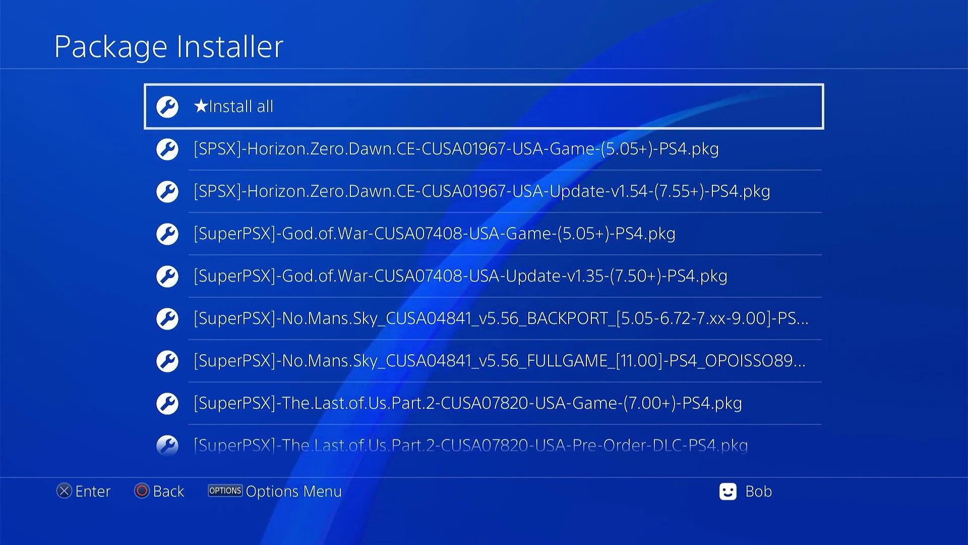
{"action": "key", "text": "Down"}
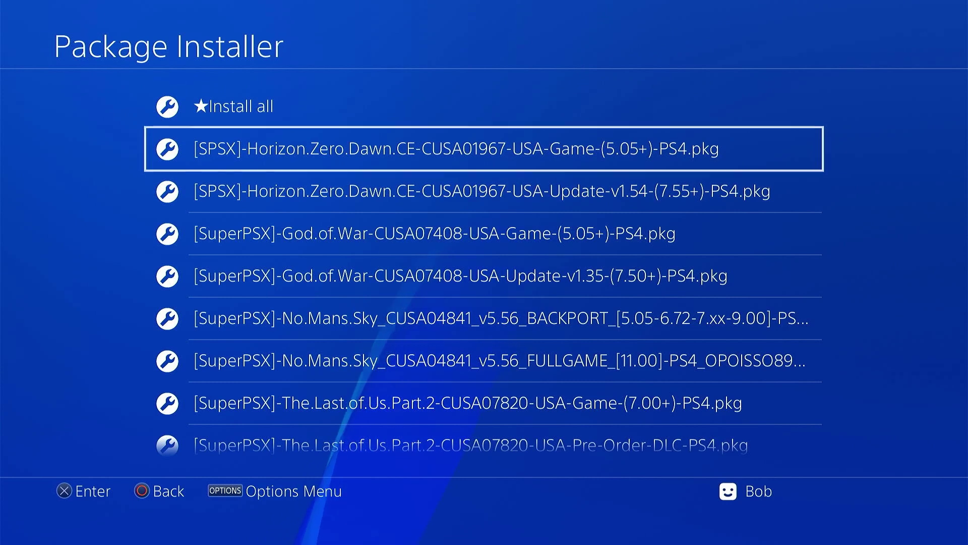
{"action": "key", "text": "Return"}
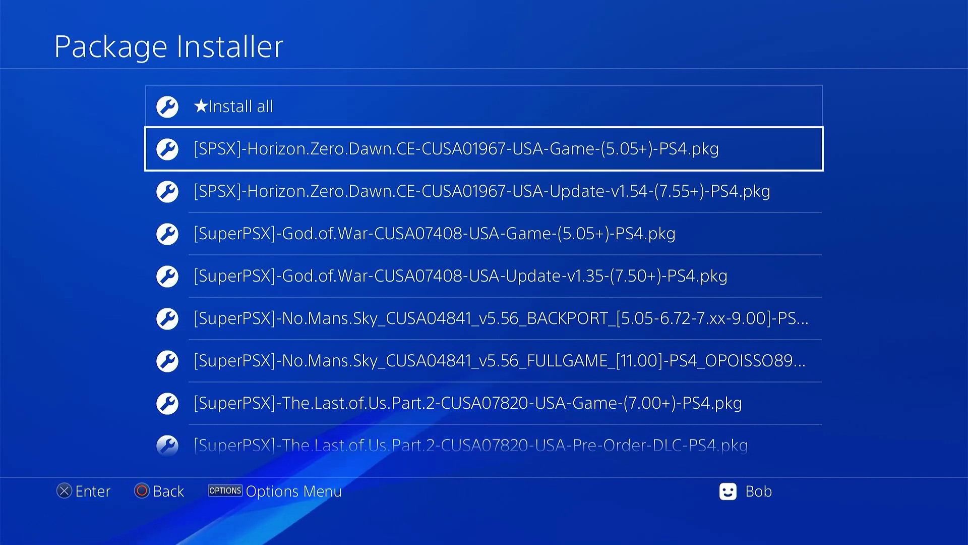
Install the Horizon Zero Dawn Update-v1.54 PKG from the Package Installer list.
{"action": "key", "text": "Down"}
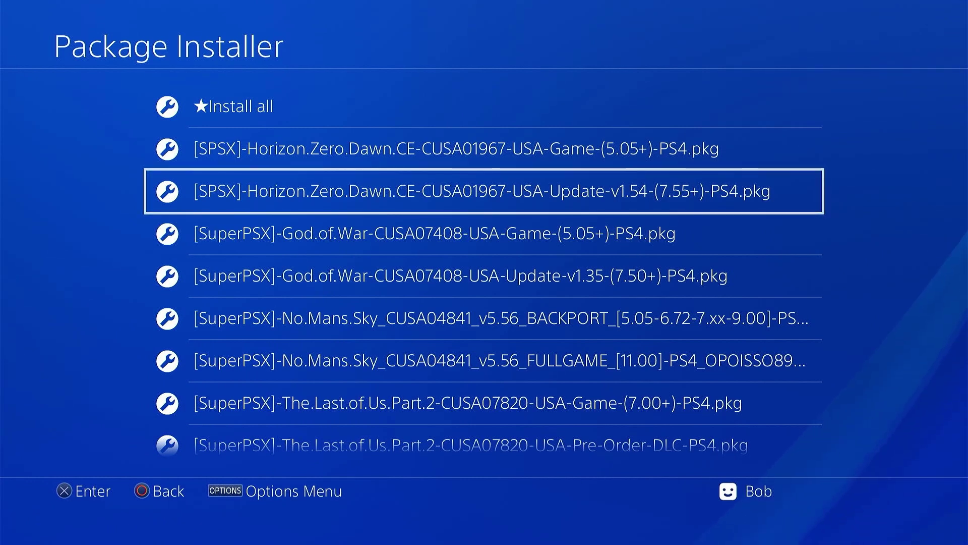
{"action": "key", "text": "Return"}
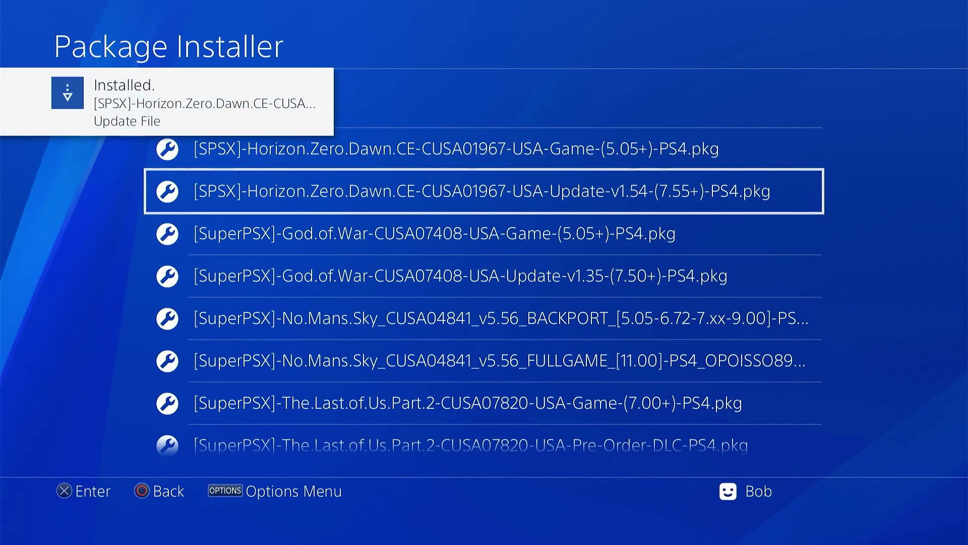
Install the Culling Bow, Trailblazer Outfit, Traveler Pack, Carja Mighty Bow and Carja Storm Ranger DLCs.
{"action": "key", "text": "Down"}
{"action": "key", "text": "Down"}
{"action": "key", "text": "Down"}
{"action": "key", "text": "Down"}
{"action": "key", "text": "Down"}
{"action": "key", "text": "Down"}
{"action": "key", "text": "Down"}
{"action": "key", "text": "Down"}
{"action": "key", "text": "Down"}
{"action": "key", "text": "Up"}
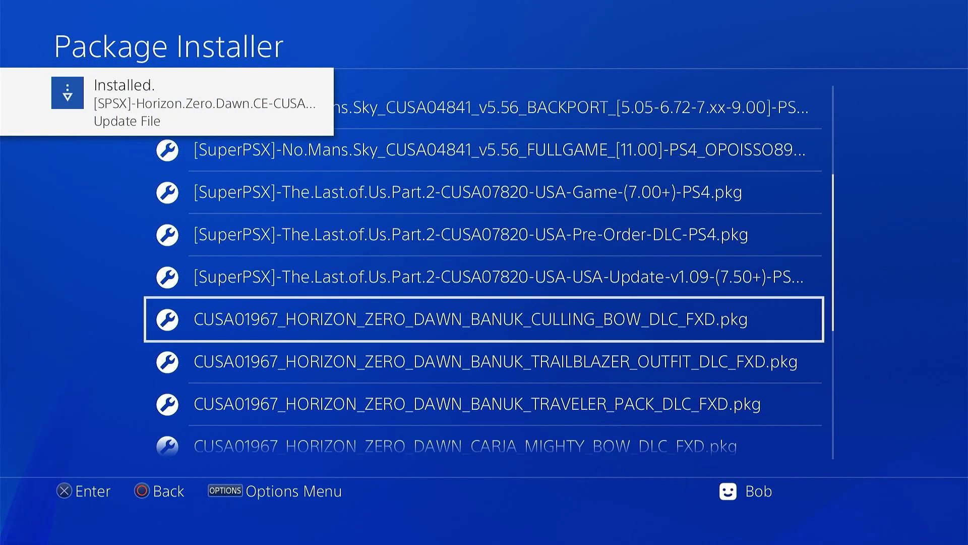
{"action": "key", "text": "Return"}
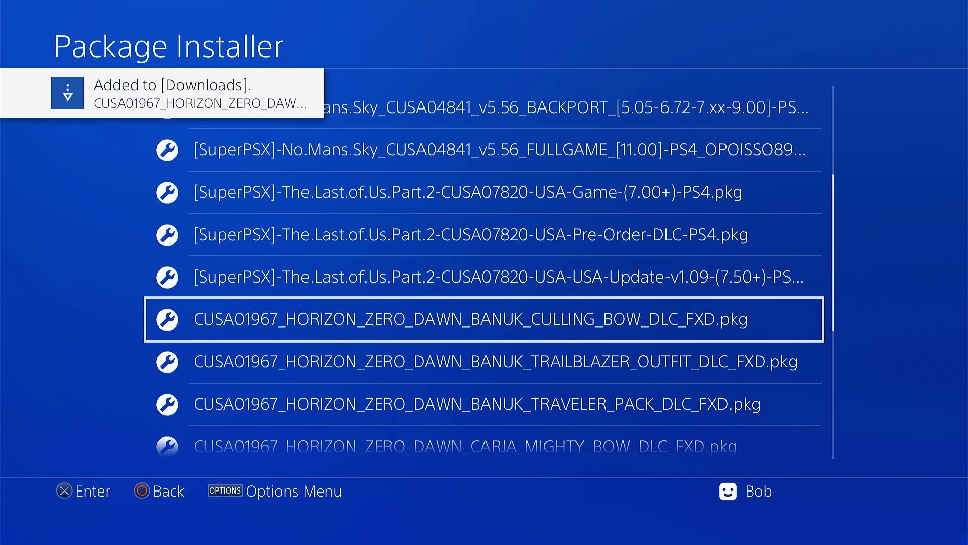
{"action": "key", "text": "Down"}
{"action": "key", "text": "Return"}
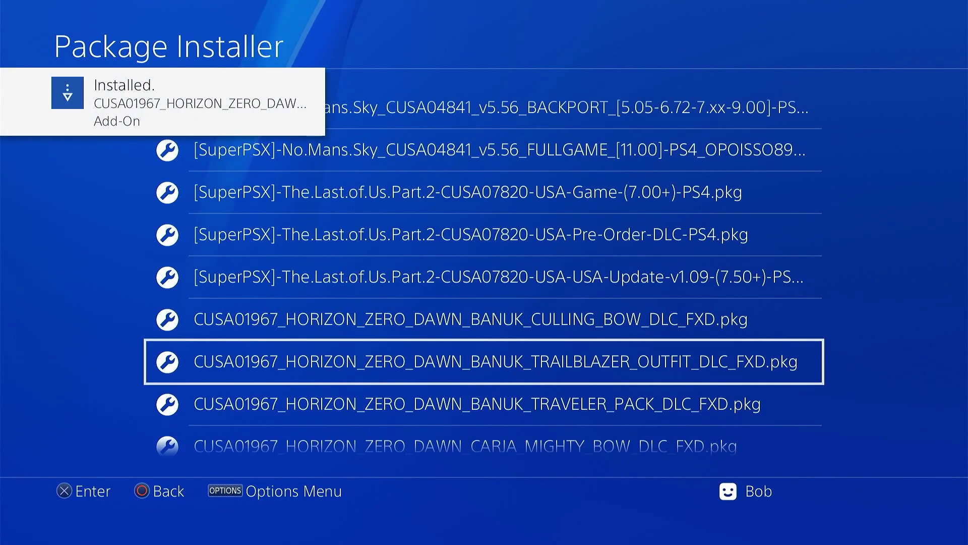
{"action": "key", "text": "Down"}
{"action": "key", "text": "Return"}
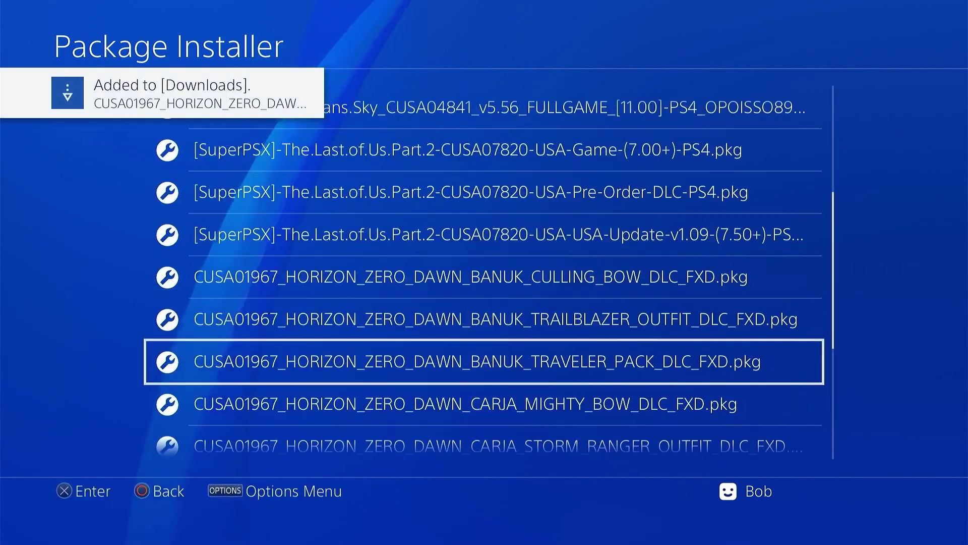
{"action": "key", "text": "Down"}
{"action": "key", "text": "Return"}
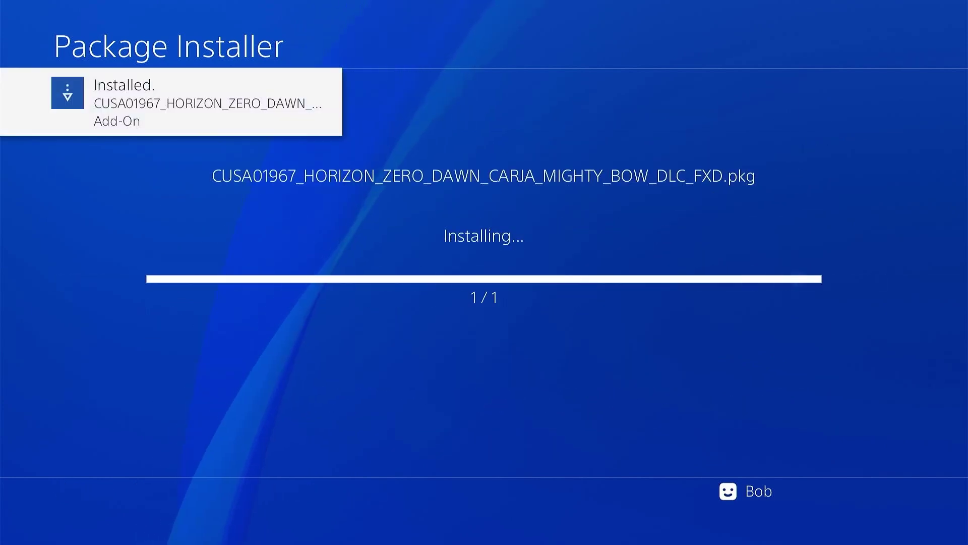
{"action": "key", "text": "Down"}
{"action": "key", "text": "Return"}
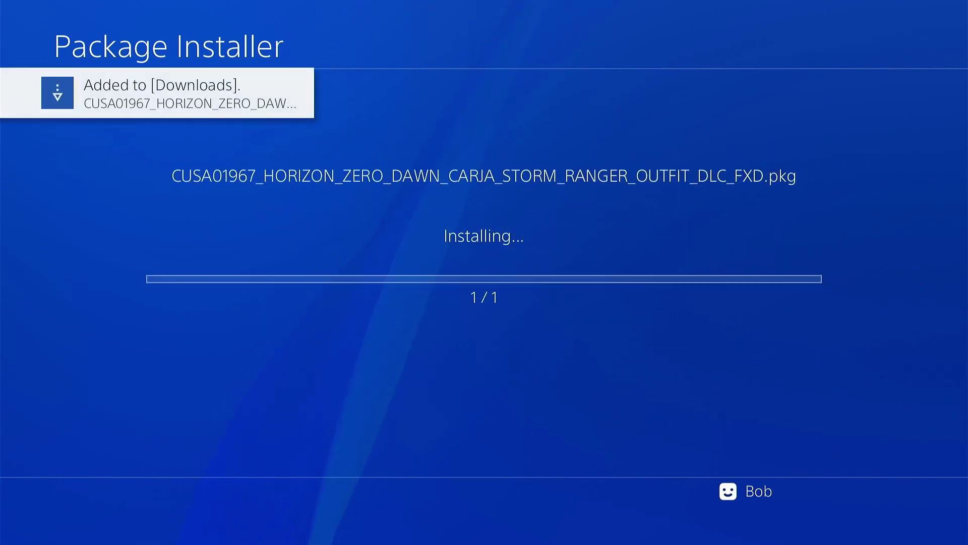
Install the Carja Trader, Nora Keeper, Longshot Bow, Lookout, Machine Trapper and Frozen Wilds DLCs.
{"action": "key", "text": "Down"}
{"action": "key", "text": "Return"}
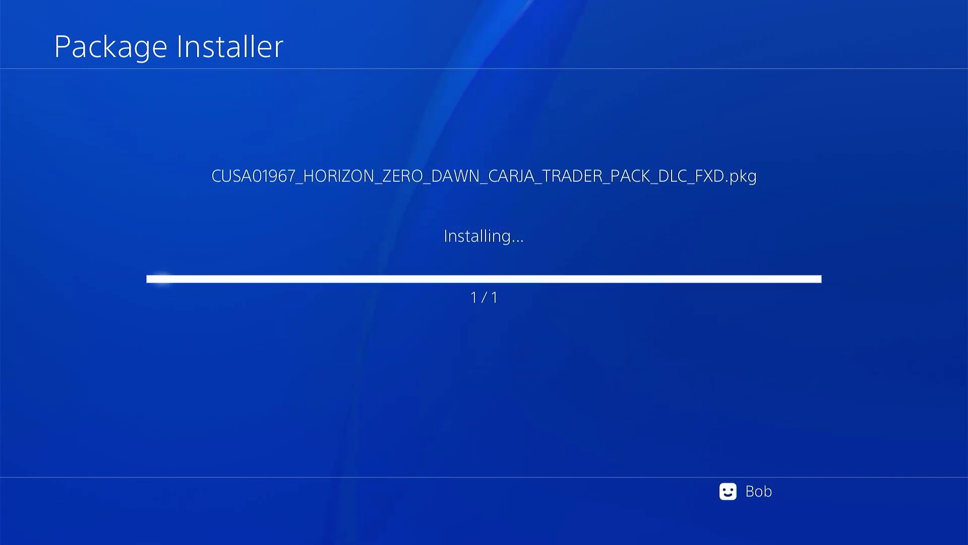
{"action": "key", "text": "Down"}
{"action": "key", "text": "Return"}
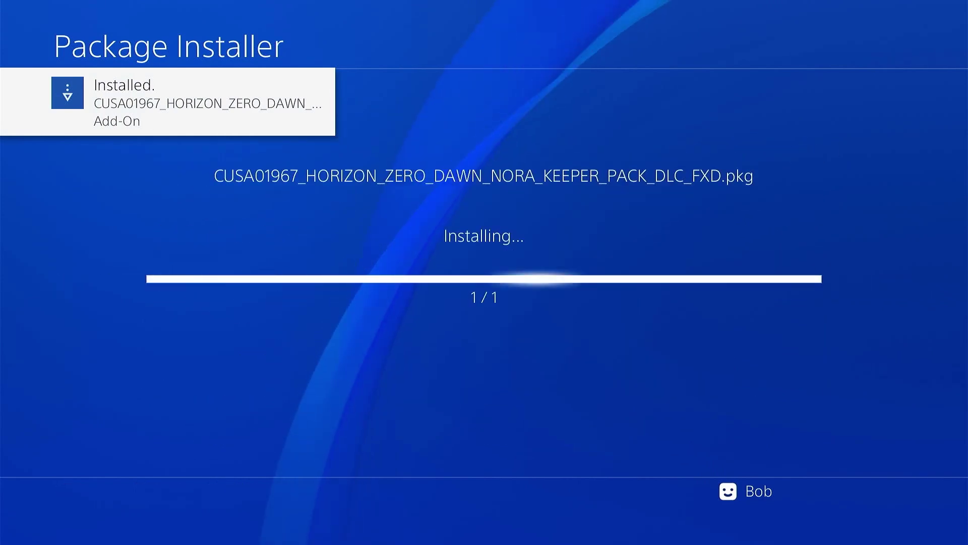
{"action": "key", "text": "Down"}
{"action": "key", "text": "Return"}
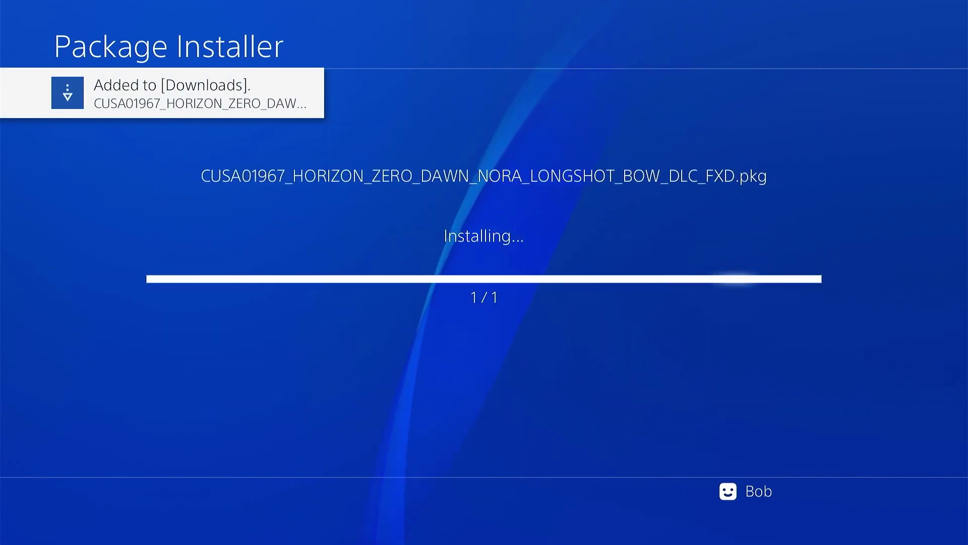
{"action": "key", "text": "Down"}
{"action": "key", "text": "Return"}
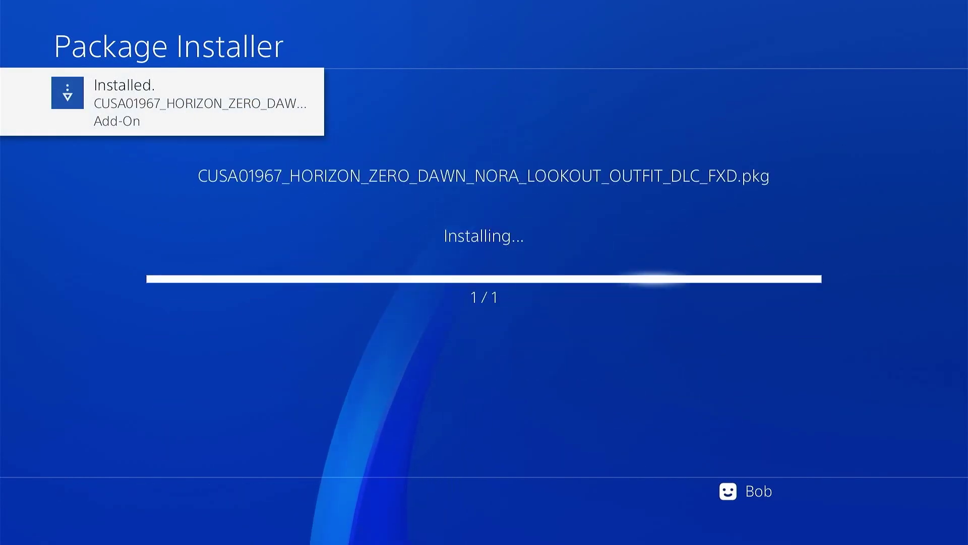
{"action": "key", "text": "Down"}
{"action": "key", "text": "Return"}
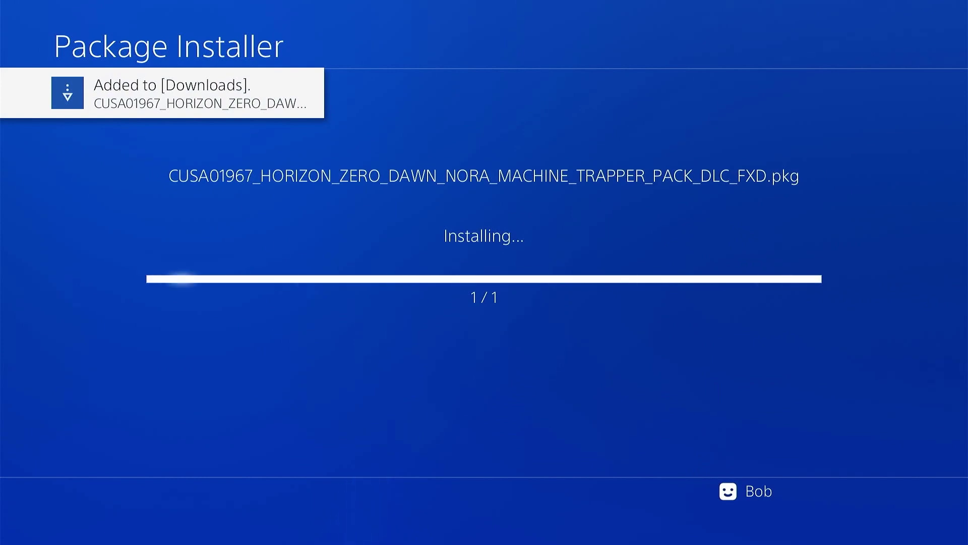
{"action": "key", "text": "Down"}
{"action": "key", "text": "Return"}
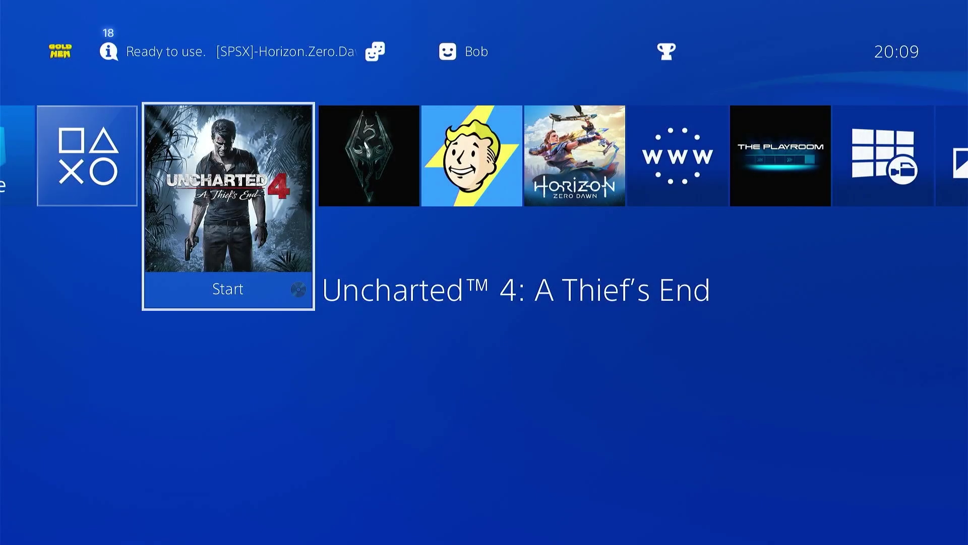
{"action": "key", "text": "Right"}
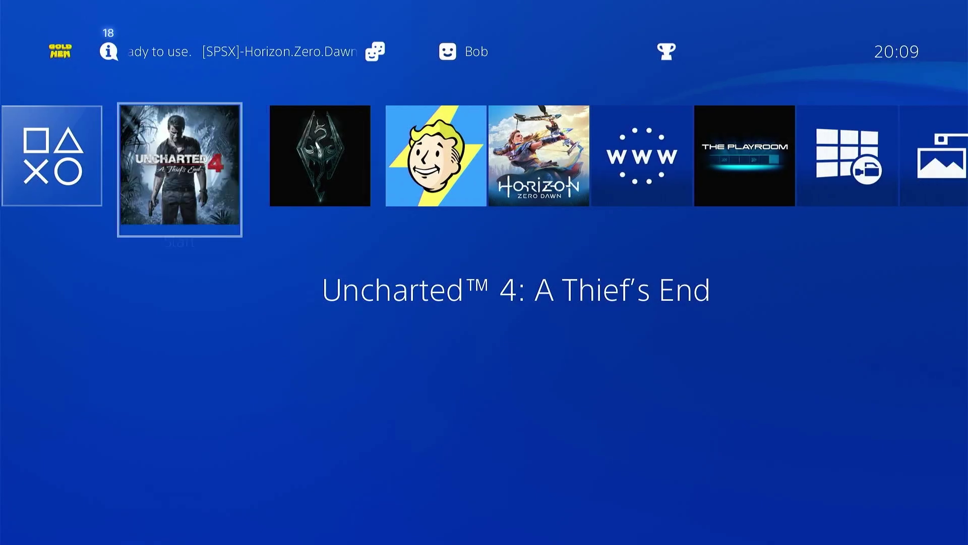
{"action": "key", "text": "Right"}
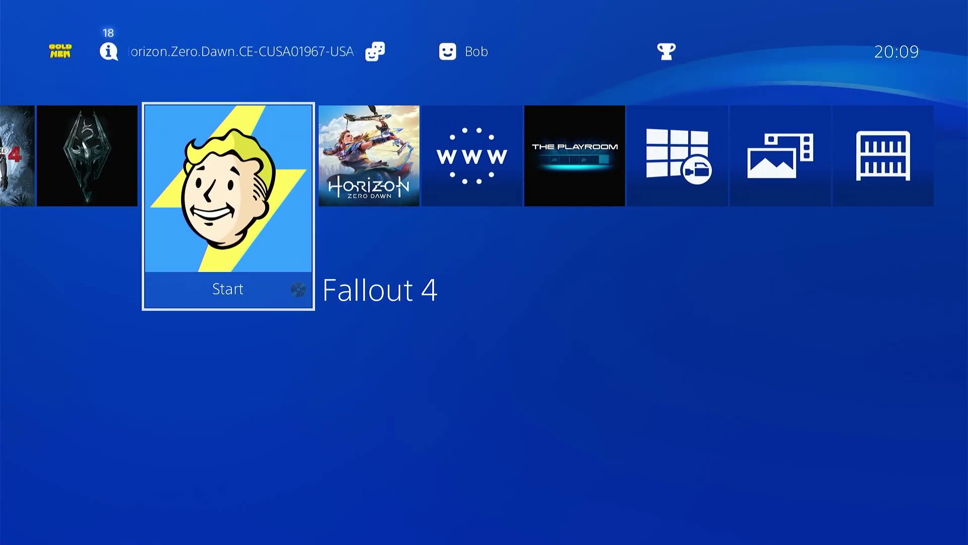
{"action": "key", "text": "Right"}
{"action": "key", "text": "Right"}
{"action": "key", "text": "Left"}
{"action": "key", "text": "Left"}
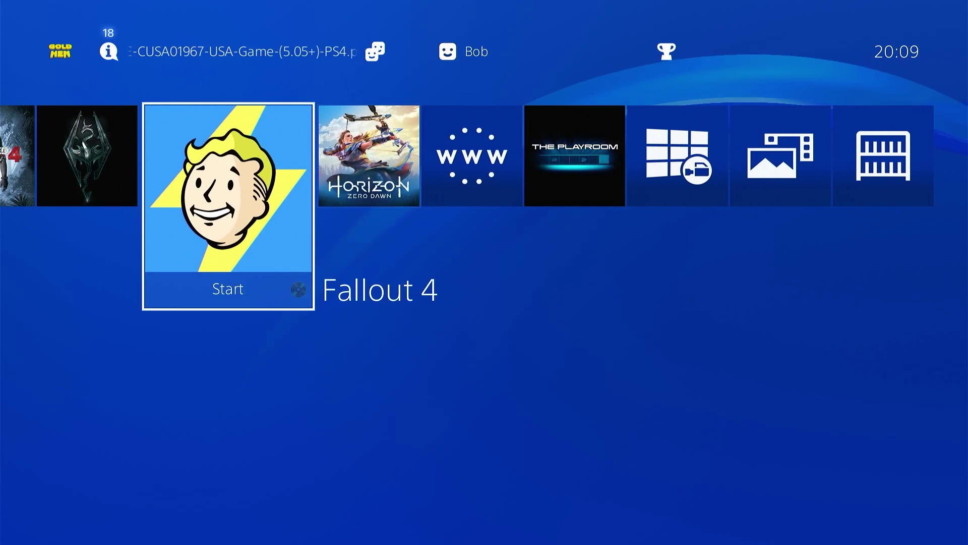
{"action": "key", "text": "Left"}
{"action": "key", "text": "Left"}
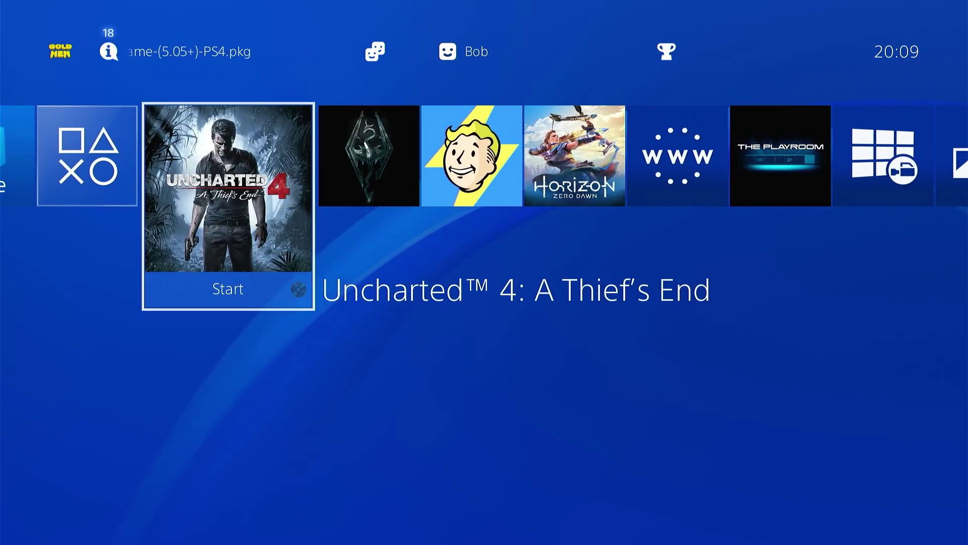
{"action": "key", "text": "Right"}
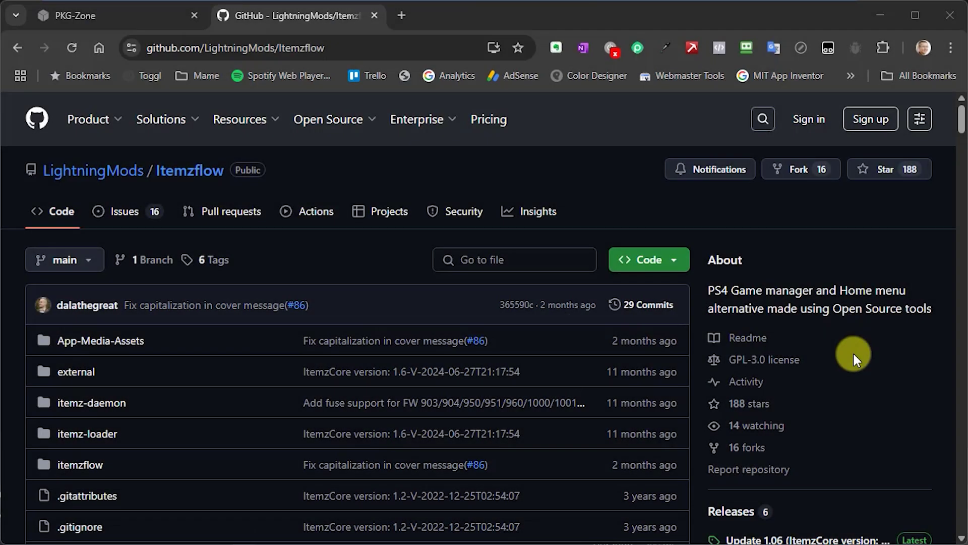
Scroll down through the LightningMods/Itemzflow README on GitHub.
{"action": "scroll", "coordinate": [853, 357], "scroll_direction": "down", "scroll_amount": 8}
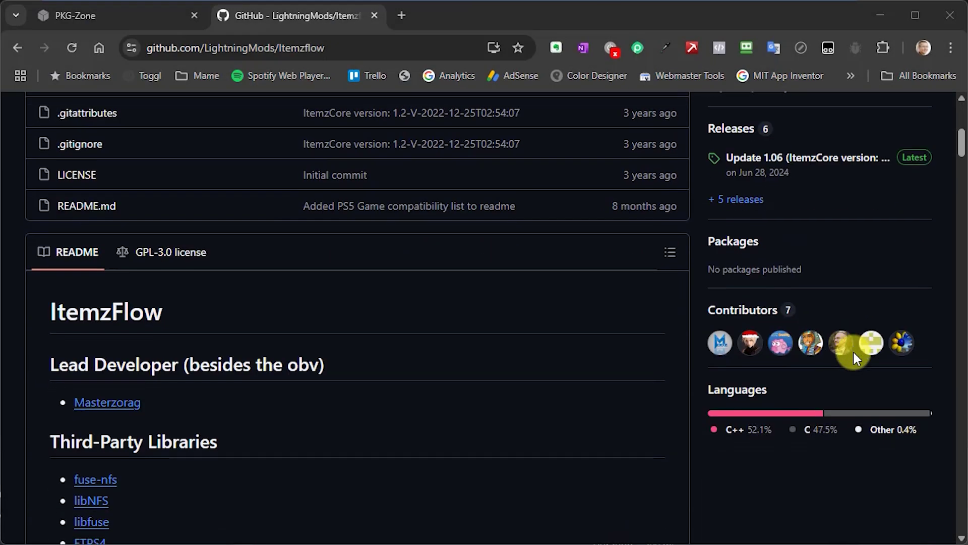
{"action": "scroll", "coordinate": [853, 357], "scroll_direction": "down", "scroll_amount": 4}
{"action": "scroll", "coordinate": [854, 353], "scroll_direction": "down", "scroll_amount": 3}
{"action": "scroll", "coordinate": [852, 353], "scroll_direction": "down", "scroll_amount": 17}
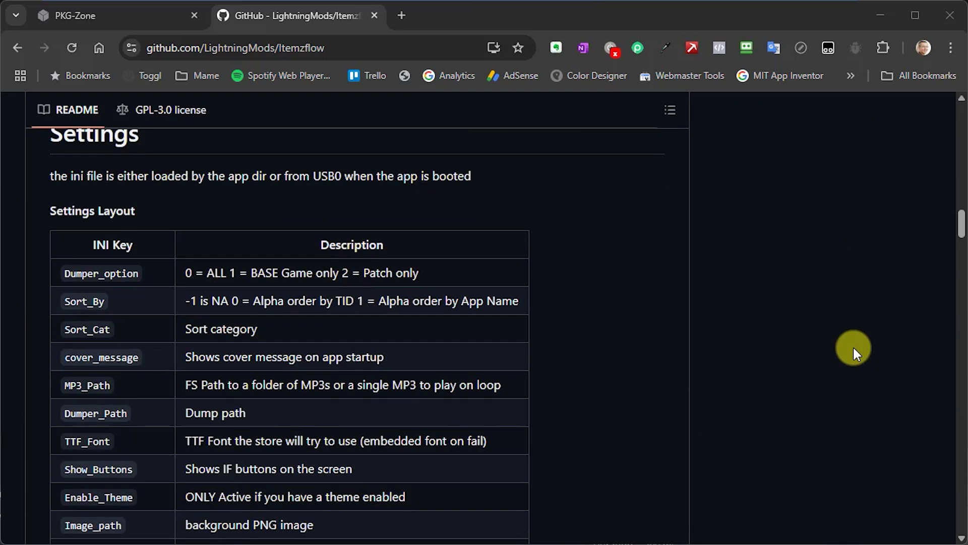
{"action": "scroll", "coordinate": [854, 349], "scroll_direction": "down", "scroll_amount": 5}
{"action": "scroll", "coordinate": [853, 349], "scroll_direction": "down", "scroll_amount": 10}
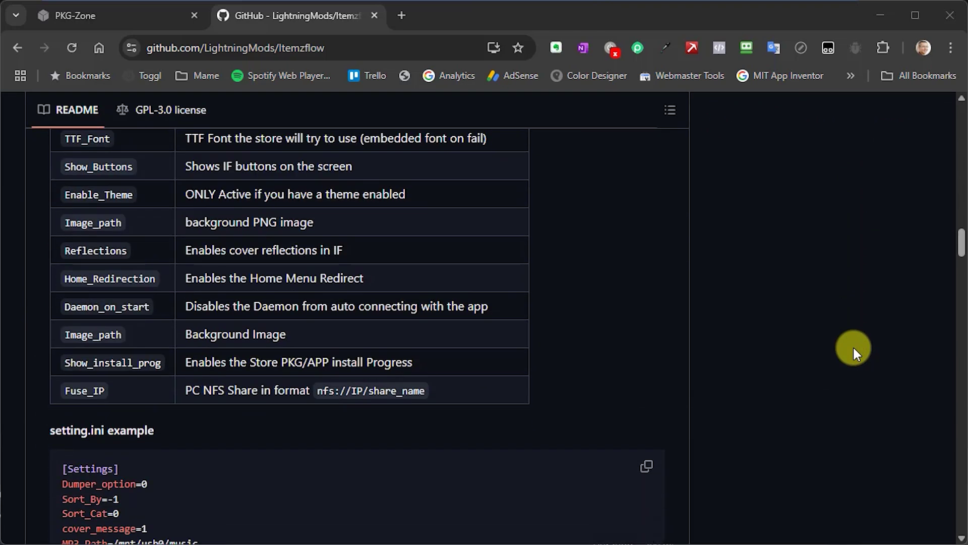
{"action": "scroll", "coordinate": [852, 346], "scroll_direction": "down", "scroll_amount": 10}
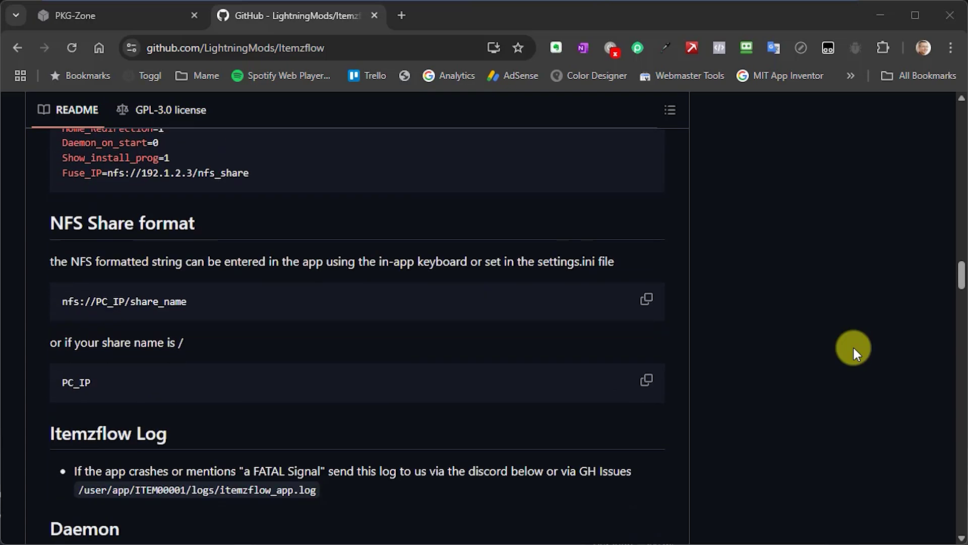
{"action": "scroll", "coordinate": [852, 345], "scroll_direction": "down", "scroll_amount": 12}
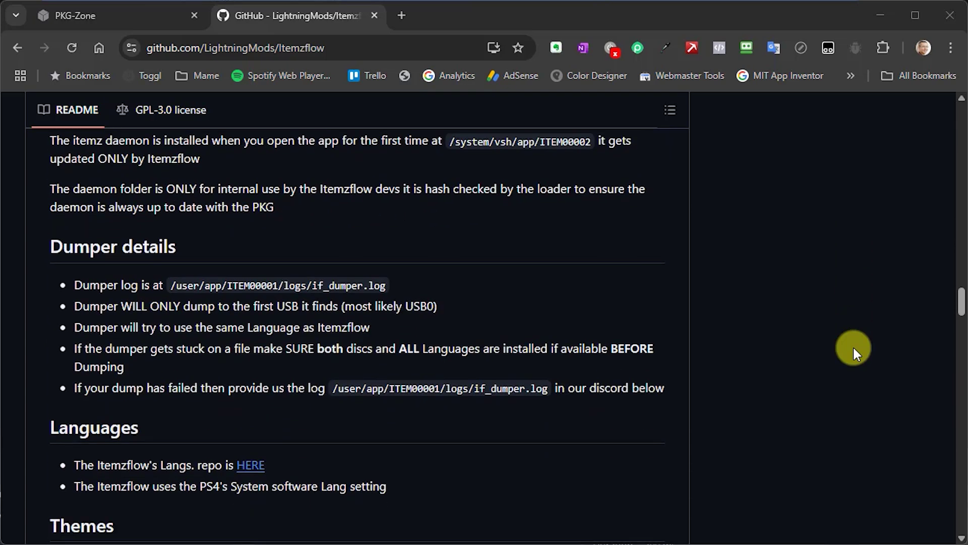
{"action": "scroll", "coordinate": [853, 348], "scroll_direction": "down", "scroll_amount": 8}
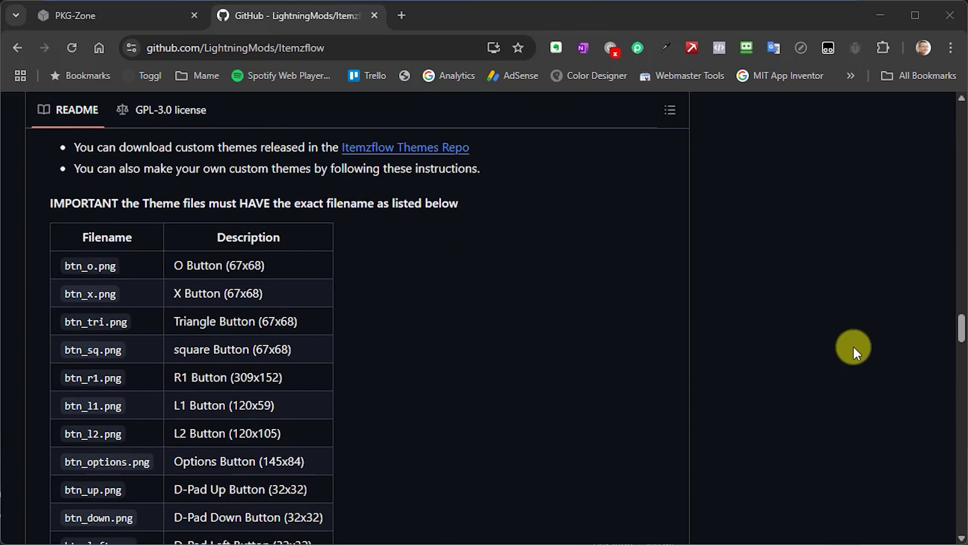
{"action": "scroll", "coordinate": [853, 348], "scroll_direction": "down", "scroll_amount": 4}
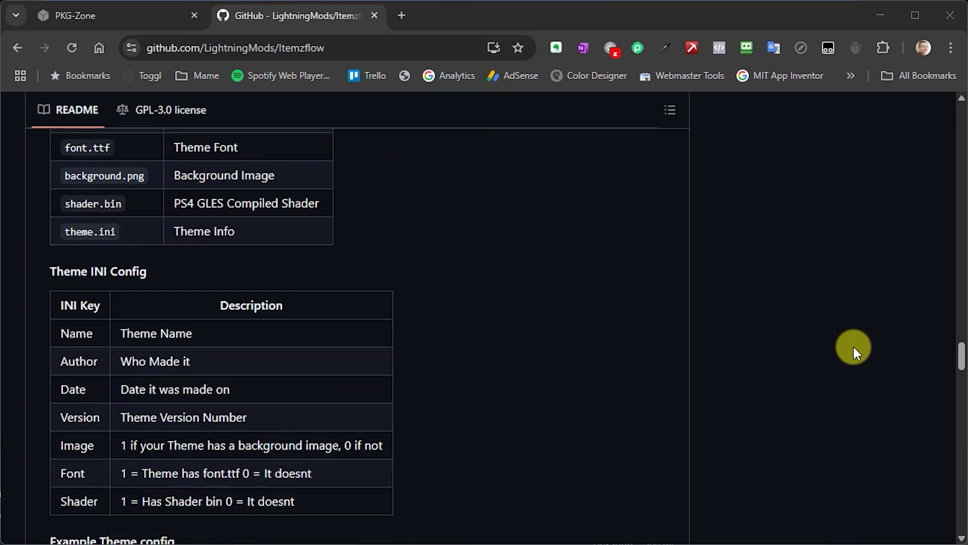
{"action": "scroll", "coordinate": [853, 348], "scroll_direction": "down", "scroll_amount": 3}
{"action": "scroll", "coordinate": [853, 347], "scroll_direction": "down", "scroll_amount": 10}
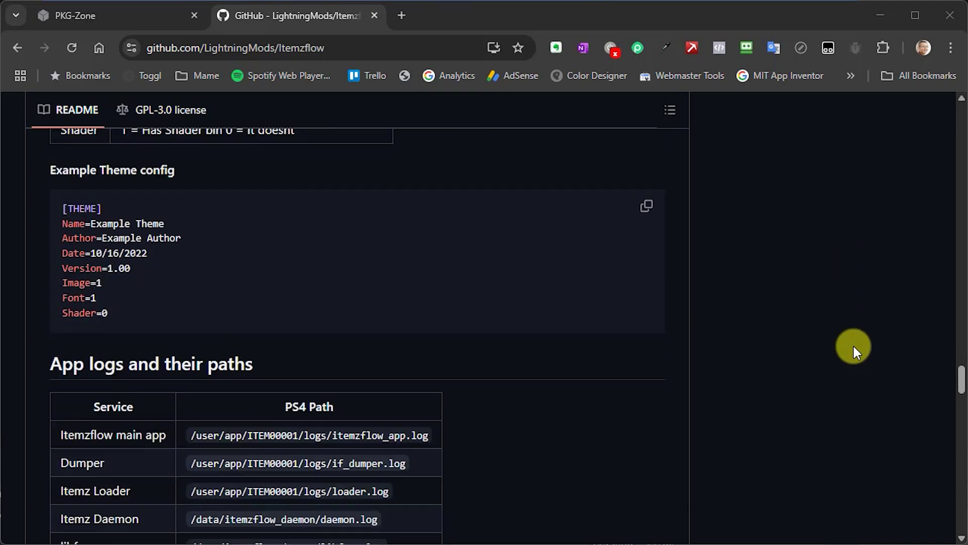
{"action": "scroll", "coordinate": [853, 344], "scroll_direction": "down", "scroll_amount": 3}
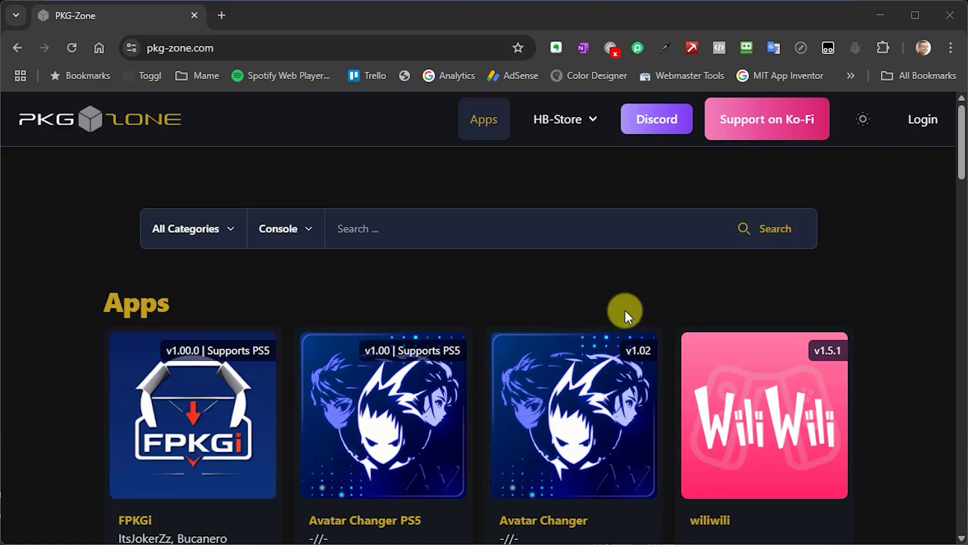
Download HB-Store's Store-R2.pkg from PKG-Zone's Apps grid, saving it to the PS4 (L:) drive.
{"action": "scroll", "coordinate": [625, 308], "scroll_direction": "down", "scroll_amount": 8}
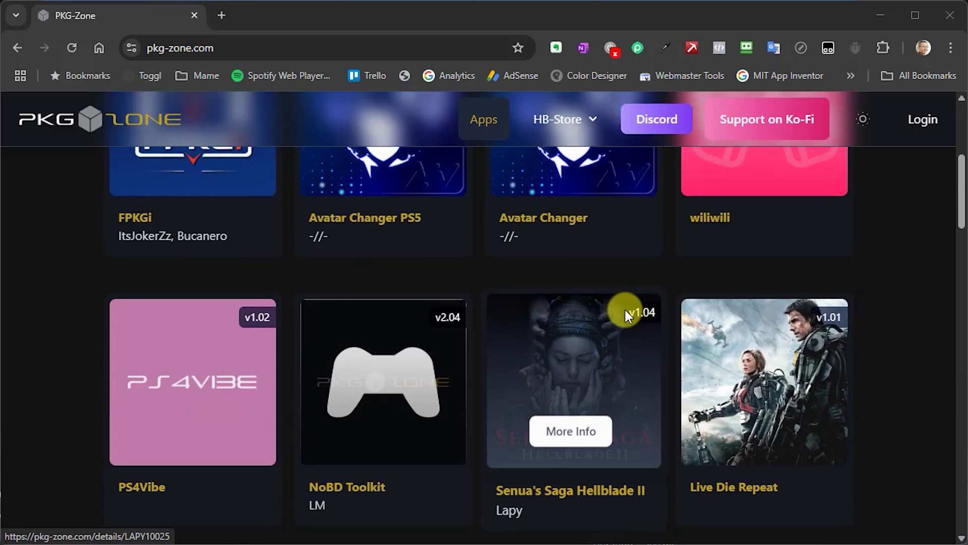
{"action": "scroll", "coordinate": [625, 315], "scroll_direction": "down", "scroll_amount": 7}
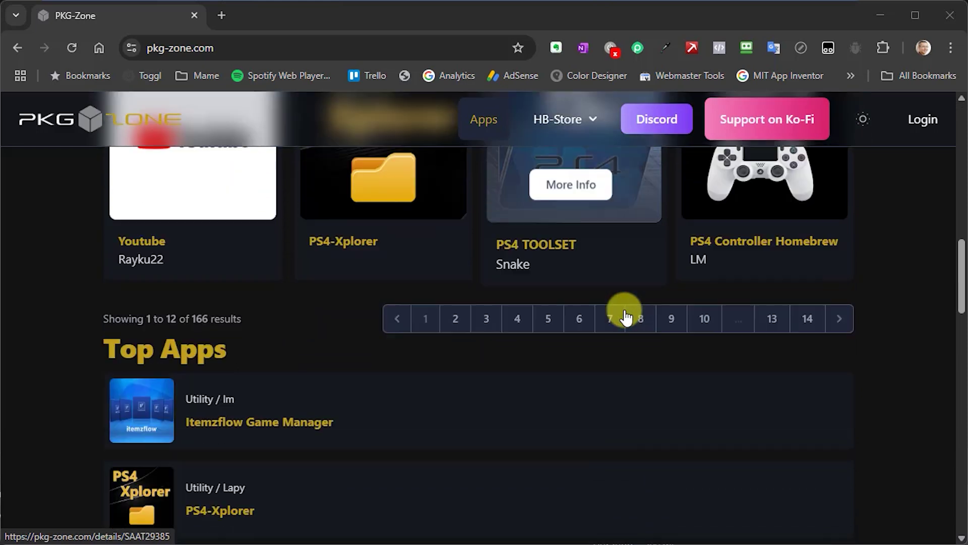
{"action": "scroll", "coordinate": [626, 315], "scroll_direction": "up", "scroll_amount": 16}
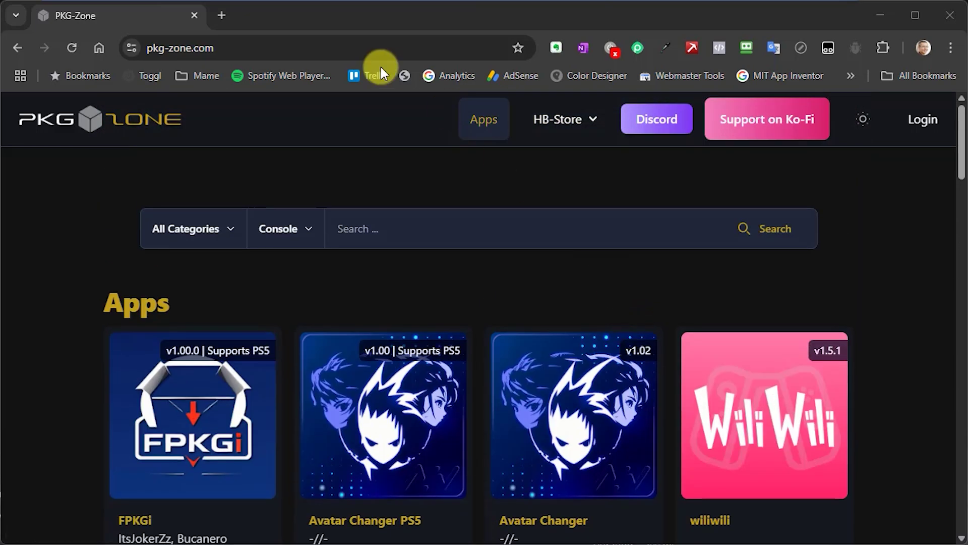
{"action": "left_click", "coordinate": [275, 50]}
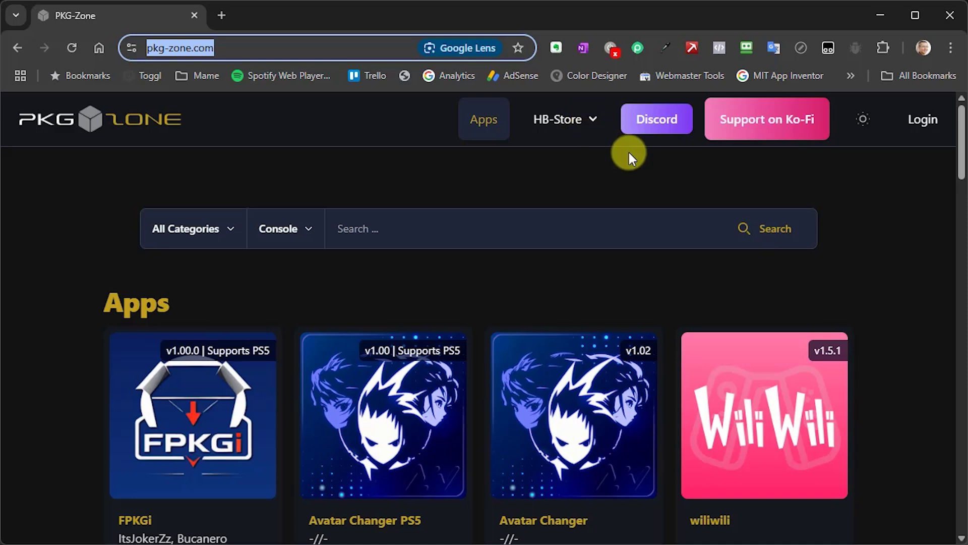
{"action": "left_click", "coordinate": [591, 121]}
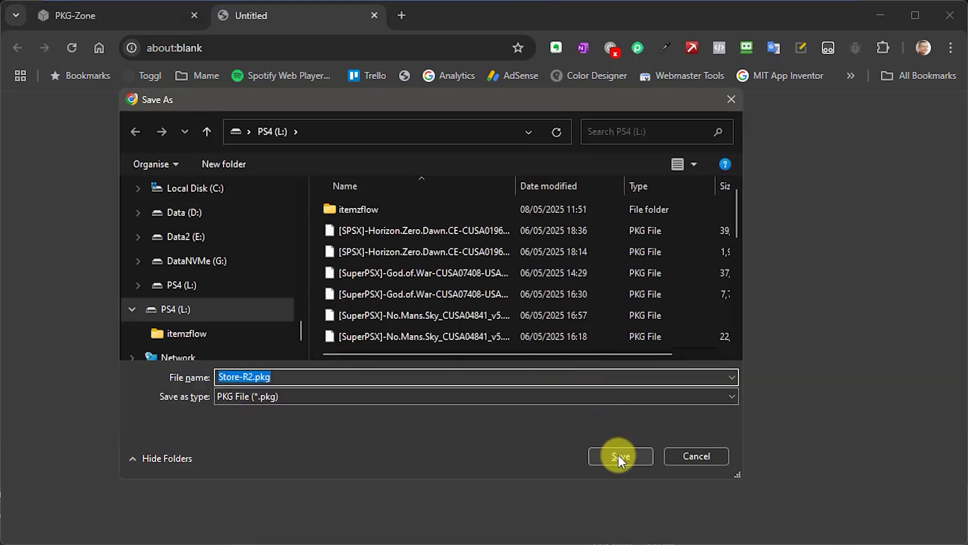
{"action": "left_click", "coordinate": [619, 455]}
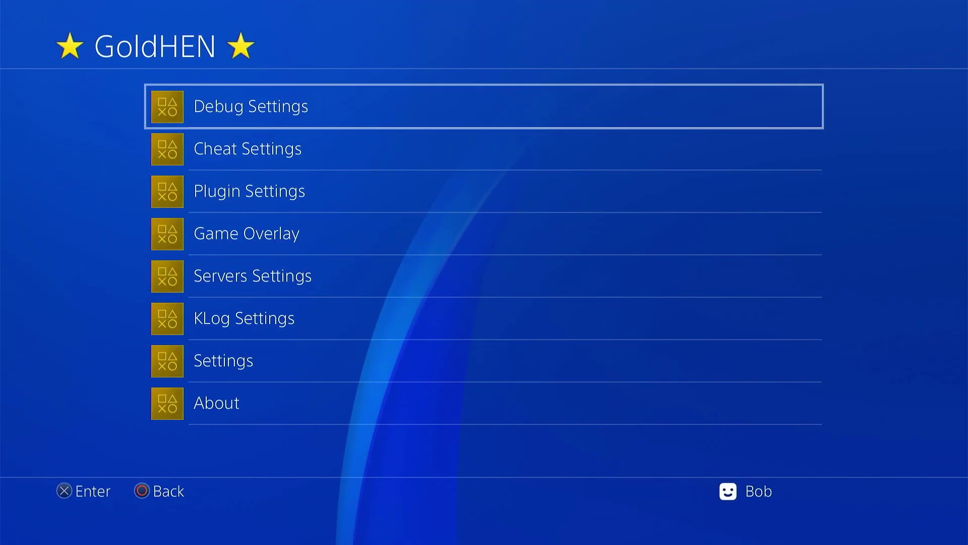
Install Store-R2.pkg via GoldHEN's Package Installer, then select the new Homebrew Store on the home screen.
{"action": "key", "text": "Return"}
{"action": "key", "text": "Return"}
{"action": "key", "text": "Down"}
{"action": "key", "text": "Down"}
{"action": "key", "text": "Down"}
{"action": "key", "text": "Down"}
{"action": "key", "text": "Down"}
{"action": "key", "text": "Down"}
{"action": "key", "text": "Down"}
{"action": "key", "text": "Down"}
{"action": "key", "text": "Down"}
{"action": "key", "text": "Down"}
{"action": "key", "text": "Down"}
{"action": "key", "text": "Down"}
{"action": "key", "text": "Down"}
{"action": "key", "text": "Down"}
{"action": "key", "text": "Down"}
{"action": "key", "text": "Down"}
{"action": "key", "text": "Down"}
{"action": "key", "text": "Down"}
{"action": "key", "text": "Down"}
{"action": "key", "text": "Down"}
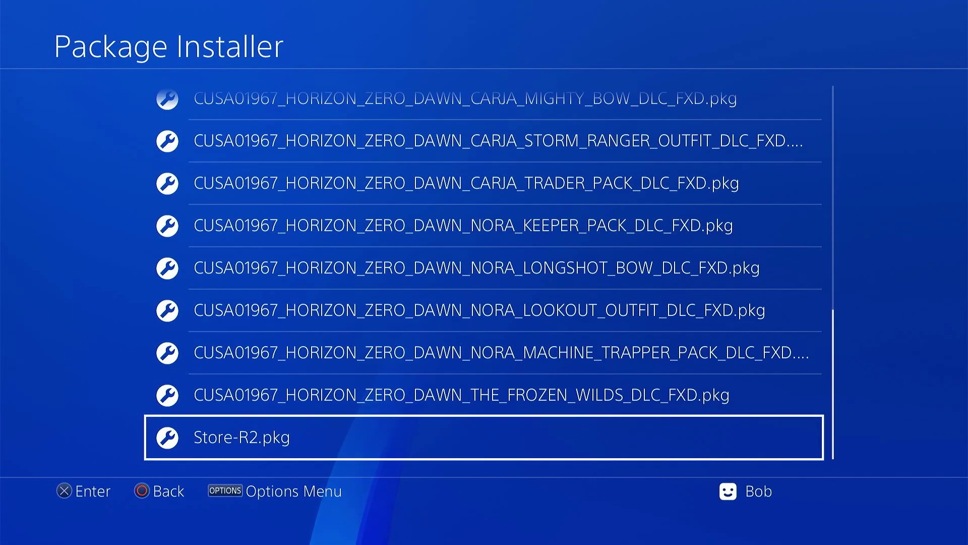
{"action": "key", "text": "Return"}
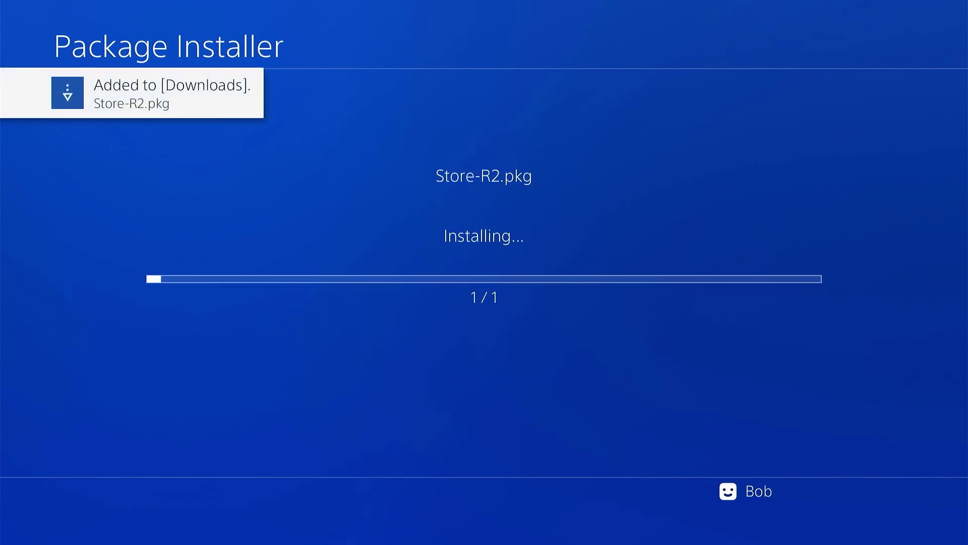
{"action": "key", "text": "Escape"}
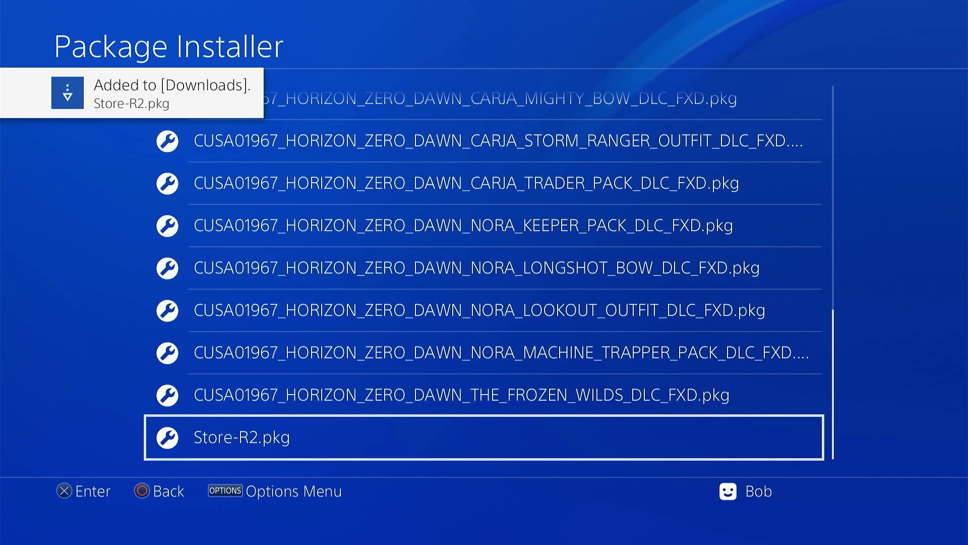
{"action": "key", "text": "Escape"}
{"action": "key", "text": "Escape"}
{"action": "key", "text": "Escape"}
{"action": "key", "text": "Down"}
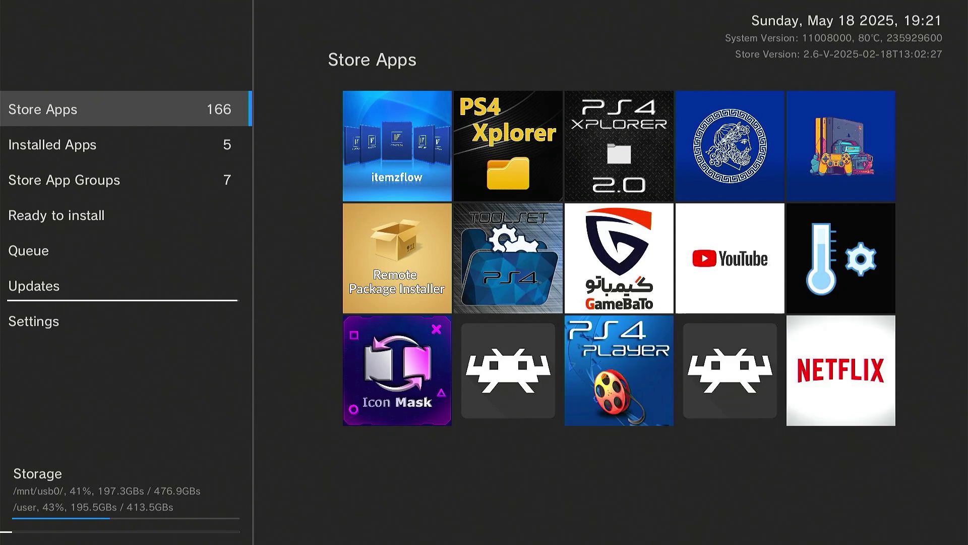
Install Itemzflow Game Manager 1.06 from the Store Apps list, then exit the store to the home screen.
{"action": "left_click", "coordinate": [126, 145]}
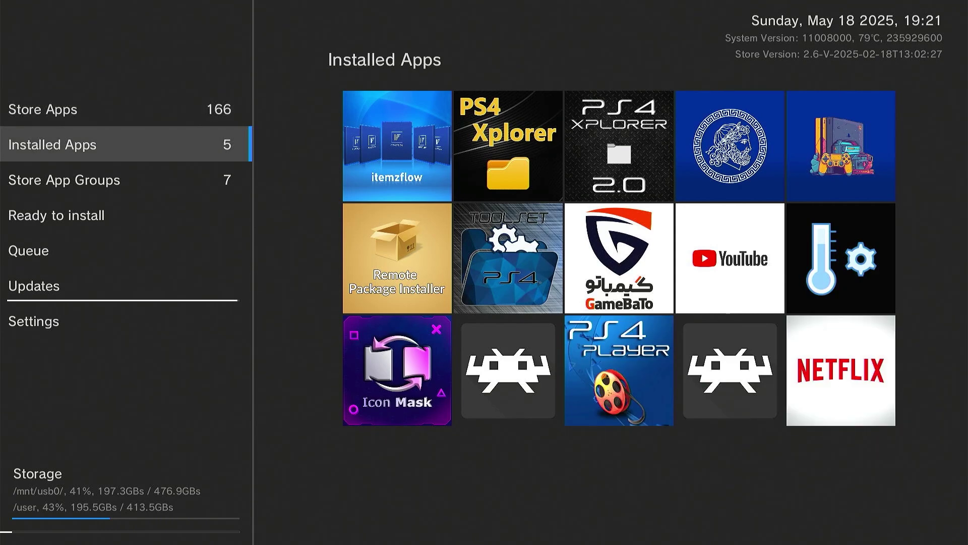
{"action": "left_click", "coordinate": [126, 179]}
{"action": "key", "text": "Down"}
{"action": "key", "text": "Up"}
{"action": "key", "text": "Up"}
{"action": "key", "text": "Up"}
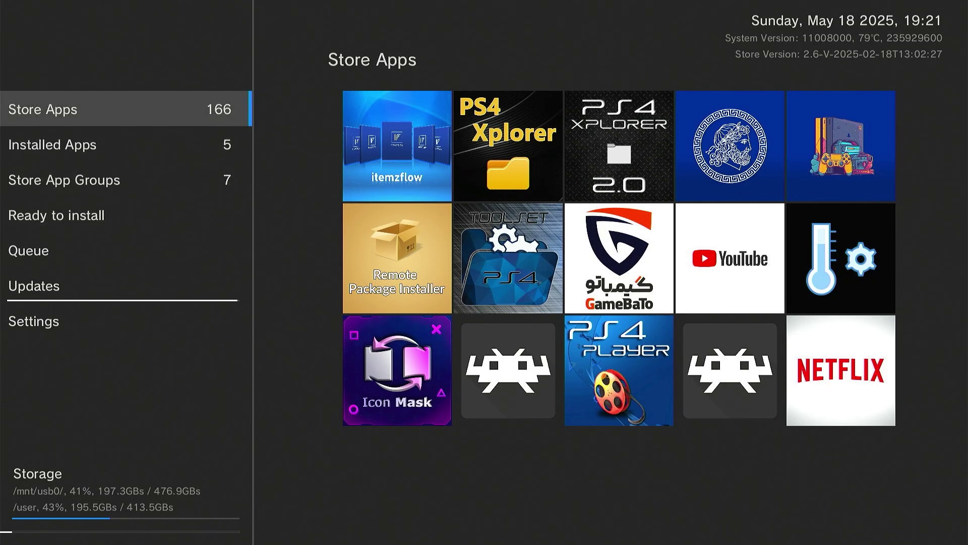
{"action": "key", "text": "Right"}
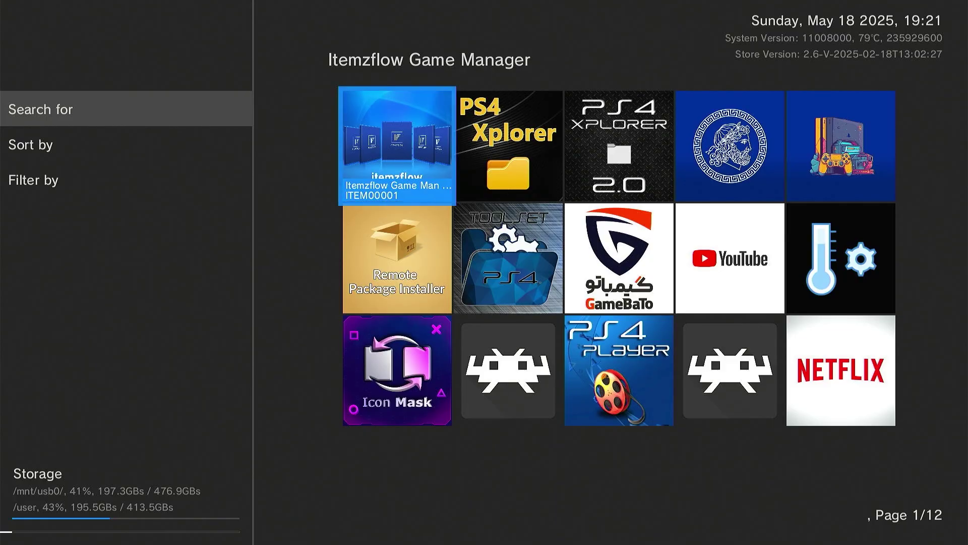
{"action": "key", "text": "Return"}
{"action": "key", "text": "Return"}
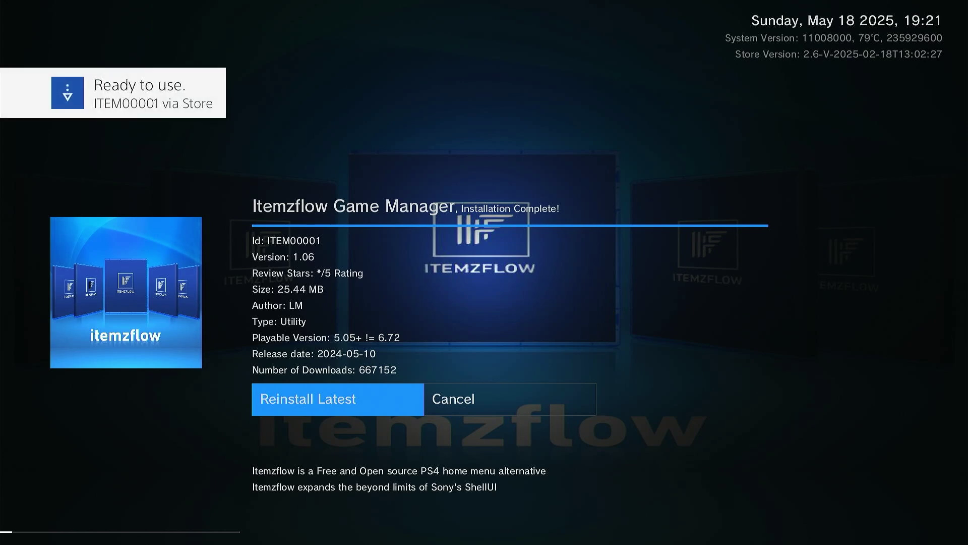
{"action": "key", "text": "Escape"}
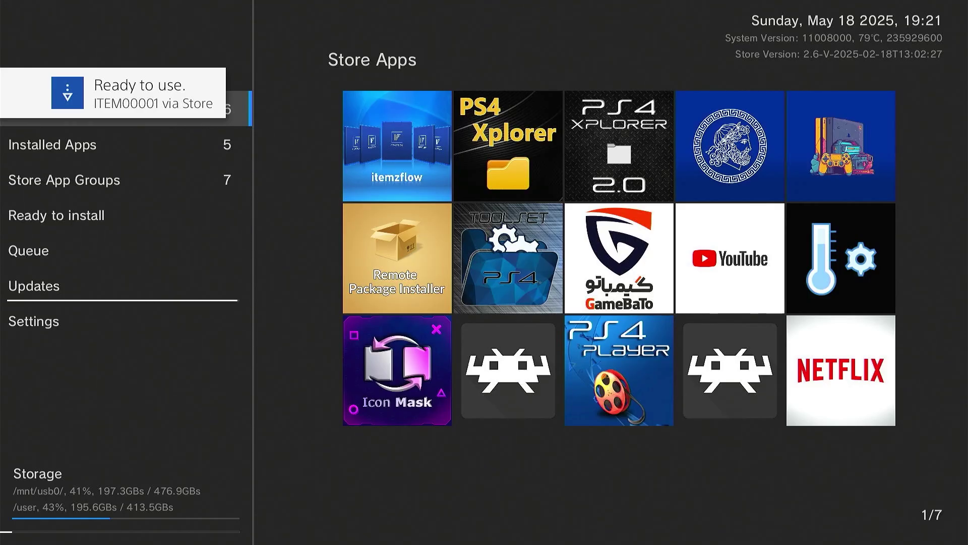
{"action": "key", "text": "Escape"}
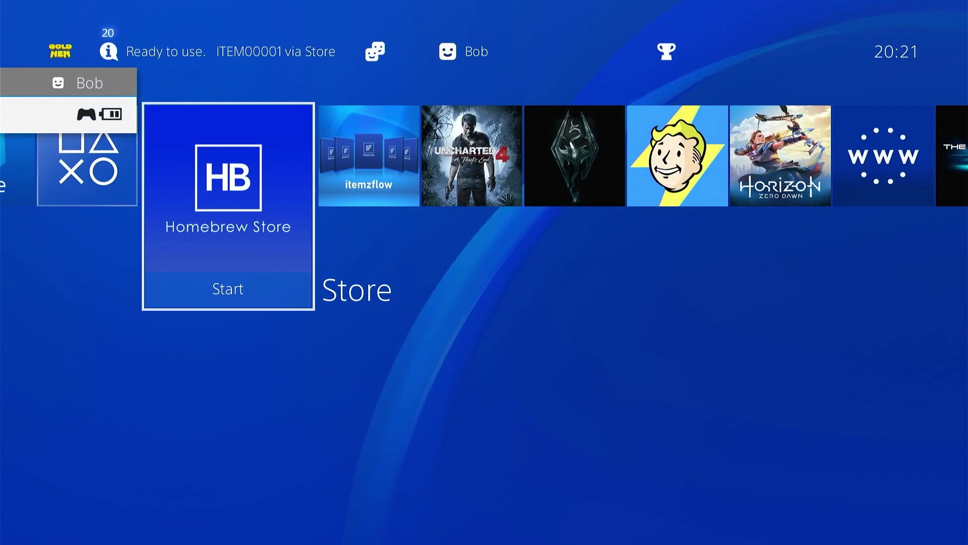
Start Itemzflow Game Manager and accept downloading the game covers.
{"action": "key", "text": "Right"}
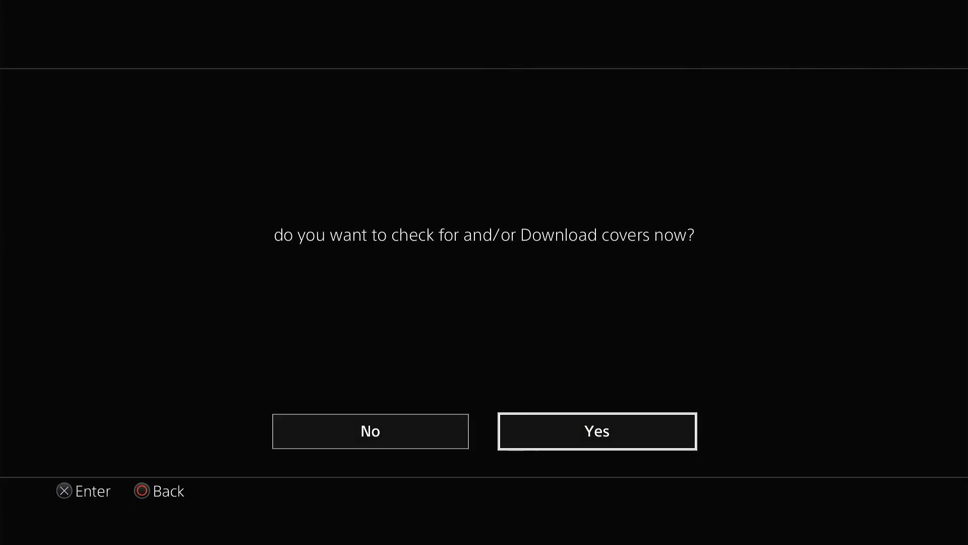
{"action": "key", "text": "Return"}
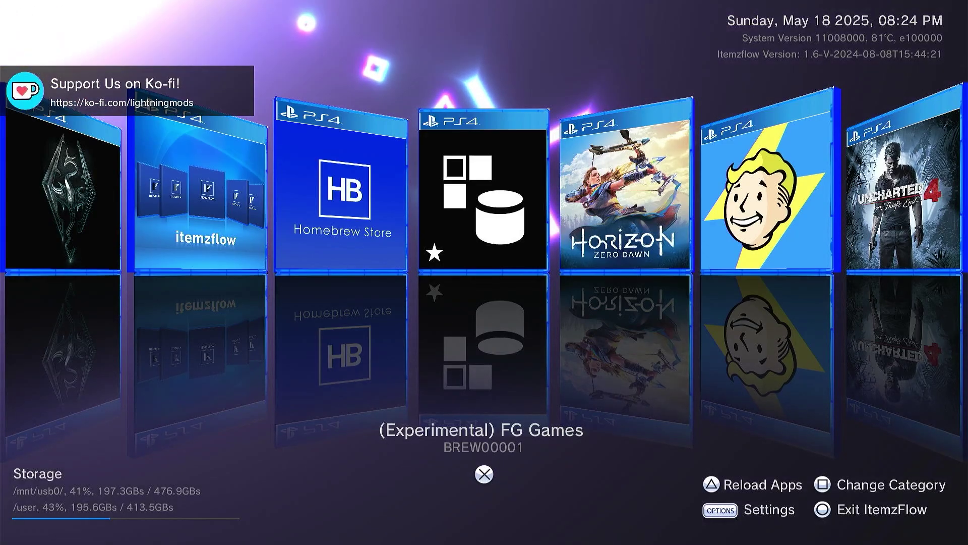
Browse the Itemzflow game carousel past Skyrim VR and FG Games to Uncharted 4.
{"action": "key", "text": "Right"}
{"action": "key", "text": "Right"}
{"action": "key", "text": "Right"}
{"action": "key", "text": "Right"}
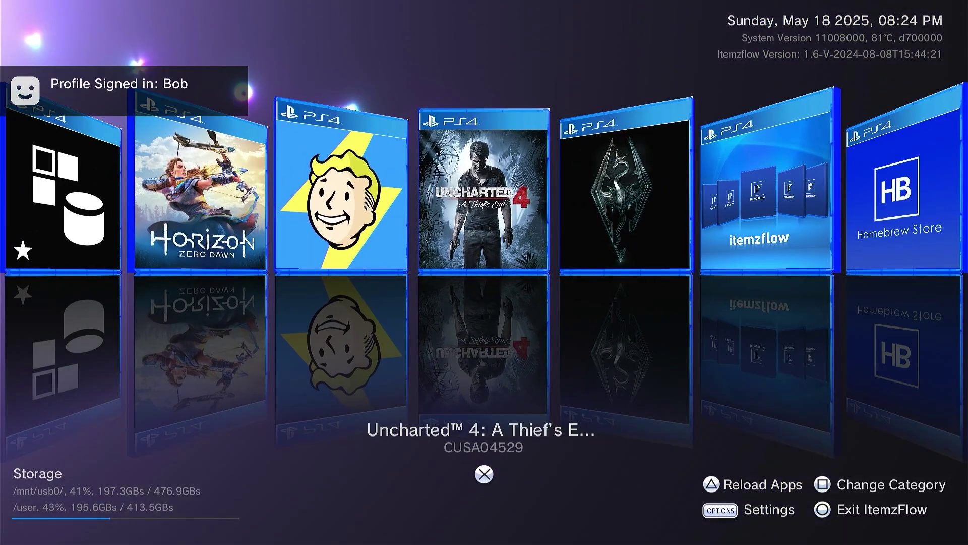
{"action": "key", "text": "Right"}
{"action": "key", "text": "Right"}
{"action": "key", "text": "Right"}
{"action": "key", "text": "Right"}
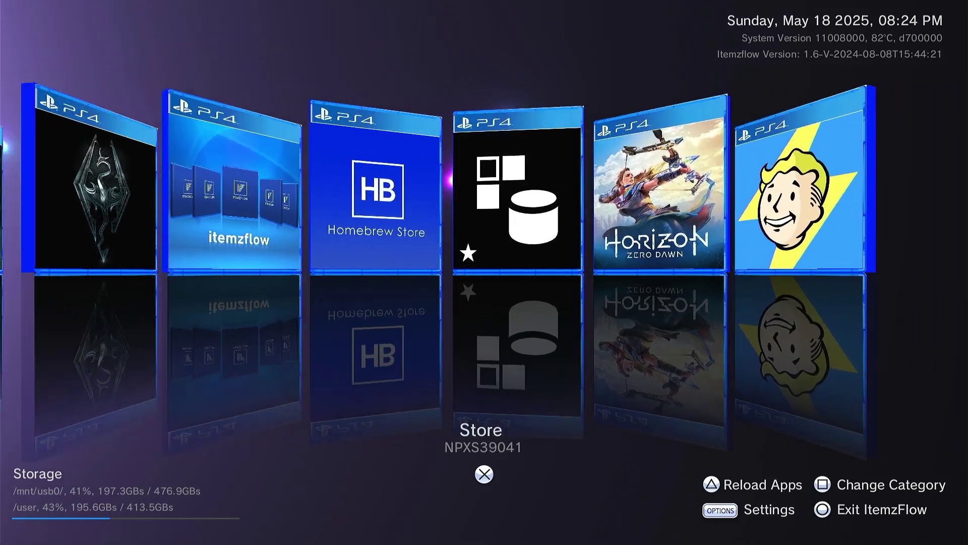
{"action": "key", "text": "Right"}
{"action": "key", "text": "Right"}
{"action": "key", "text": "Right"}
{"action": "key", "text": "Right"}
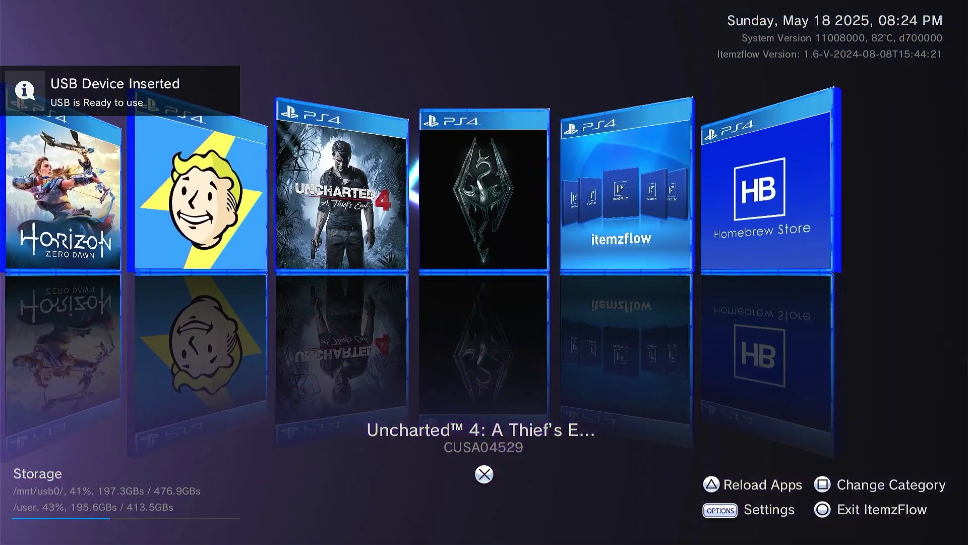
{"action": "key", "text": "Right"}
{"action": "key", "text": "Right"}
{"action": "key", "text": "Right"}
{"action": "key", "text": "Right"}
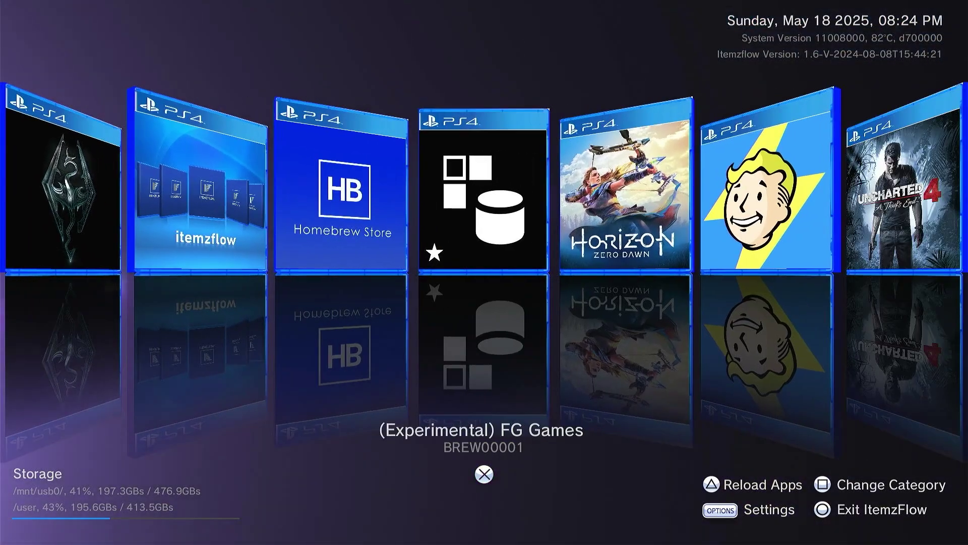
{"action": "key", "text": "Left"}
{"action": "key", "text": "Left"}
{"action": "key", "text": "Left"}
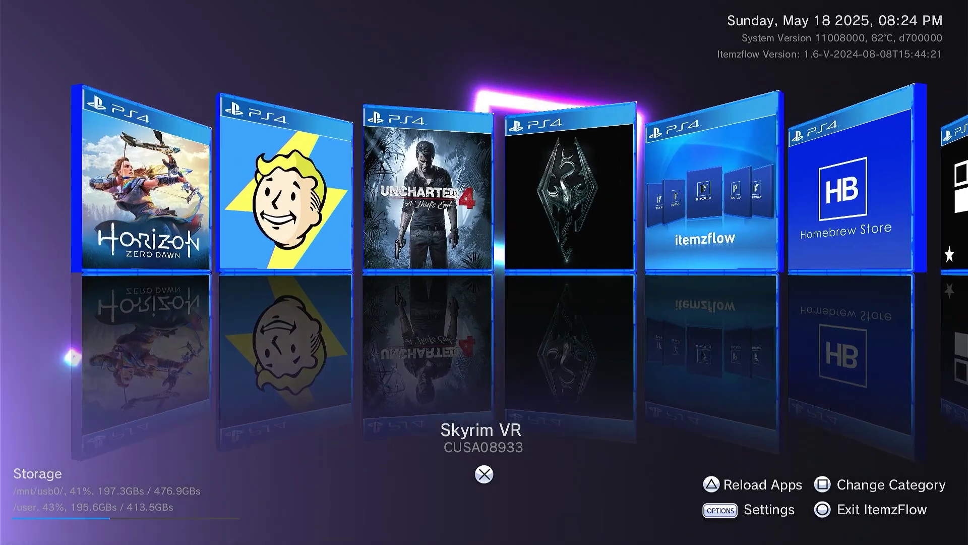
{"action": "key", "text": "Left"}
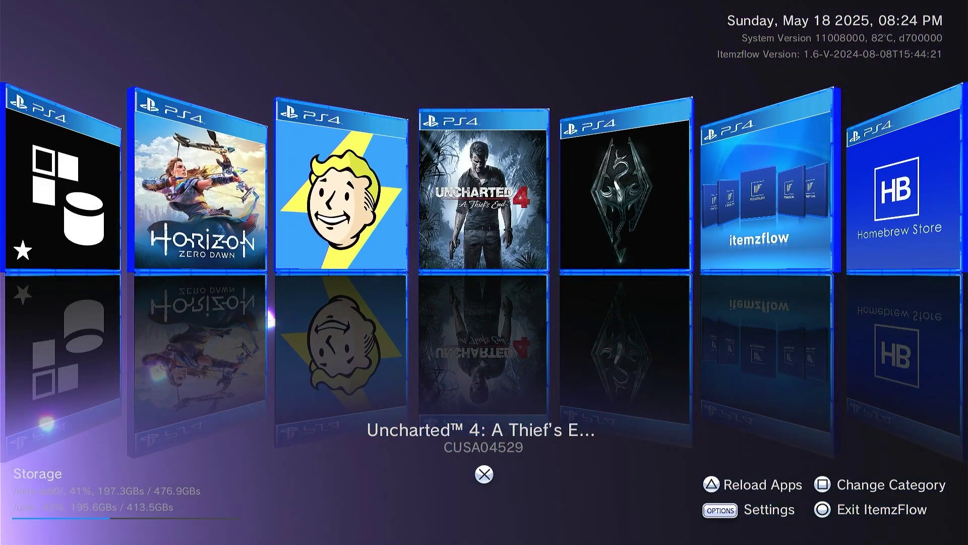
View the game options for Uncharted 4: A Thief's End and Skyrim VR.
{"action": "key", "text": "Return"}
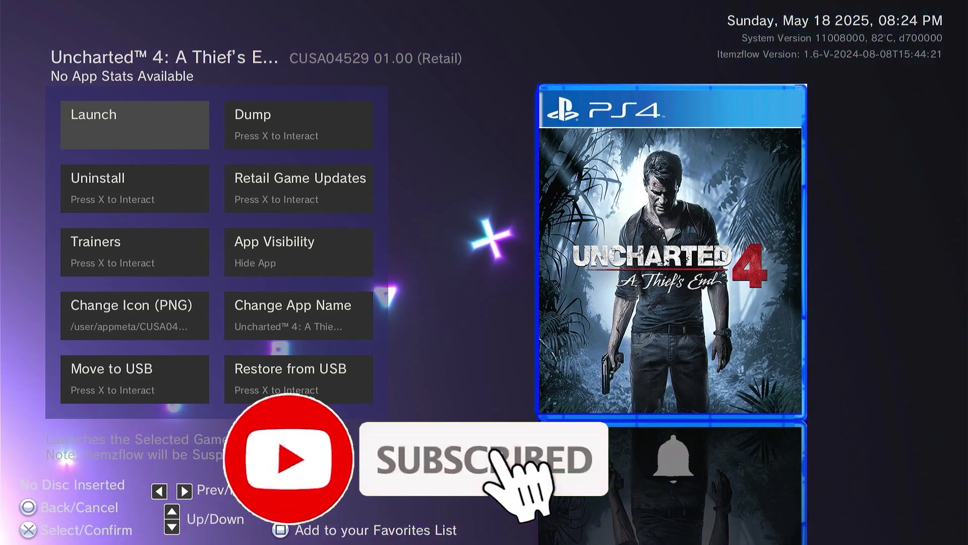
{"action": "key", "text": "Escape"}
{"action": "key", "text": "Right"}
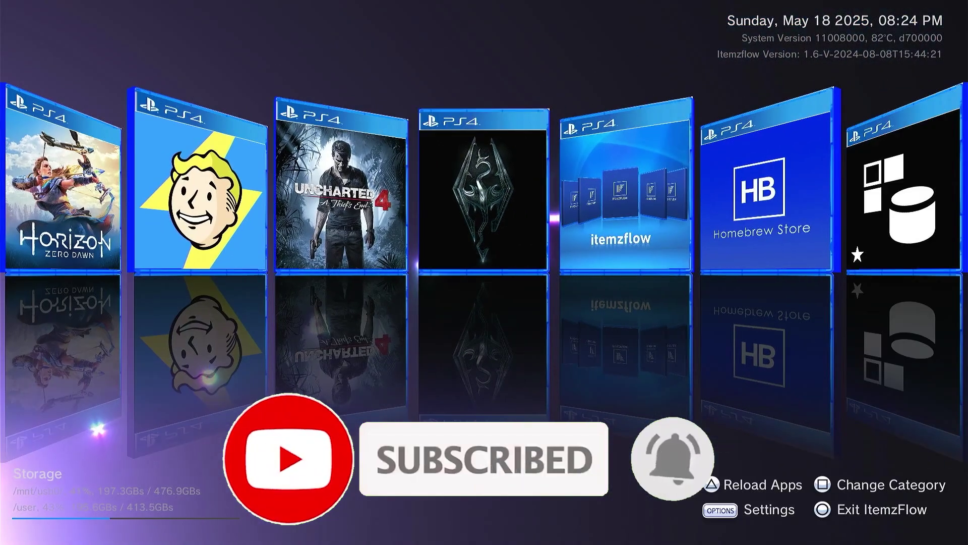
{"action": "key", "text": "Return"}
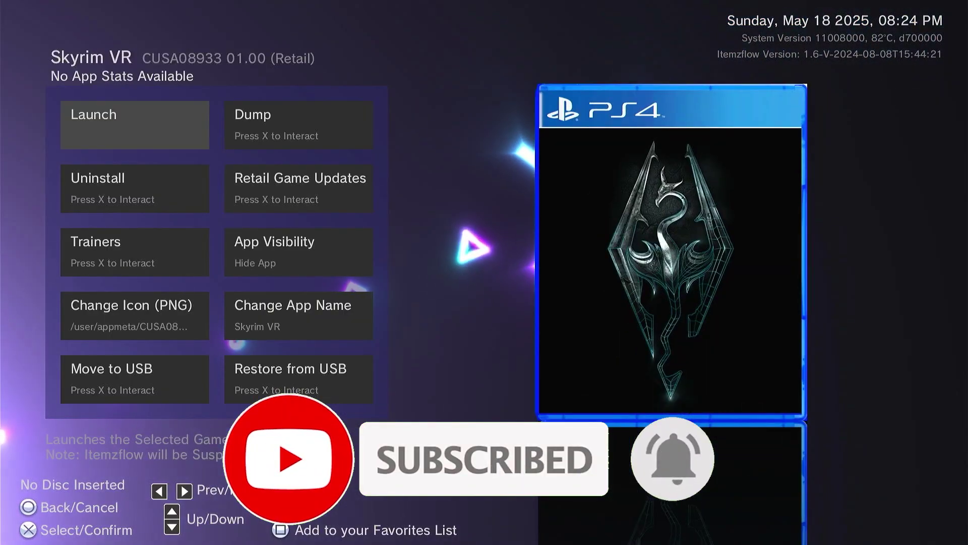
{"action": "key", "text": "Escape"}
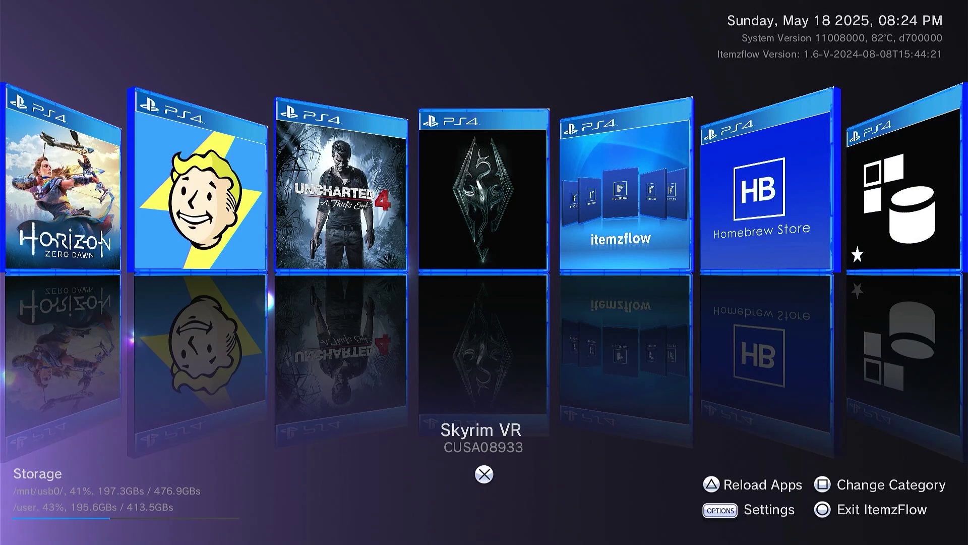
Launch Horizon Zero Dawn from its Itemzflow options.
{"action": "key", "text": "Left"}
{"action": "key", "text": "Left"}
{"action": "key", "text": "Left"}
{"action": "key", "text": "Return"}
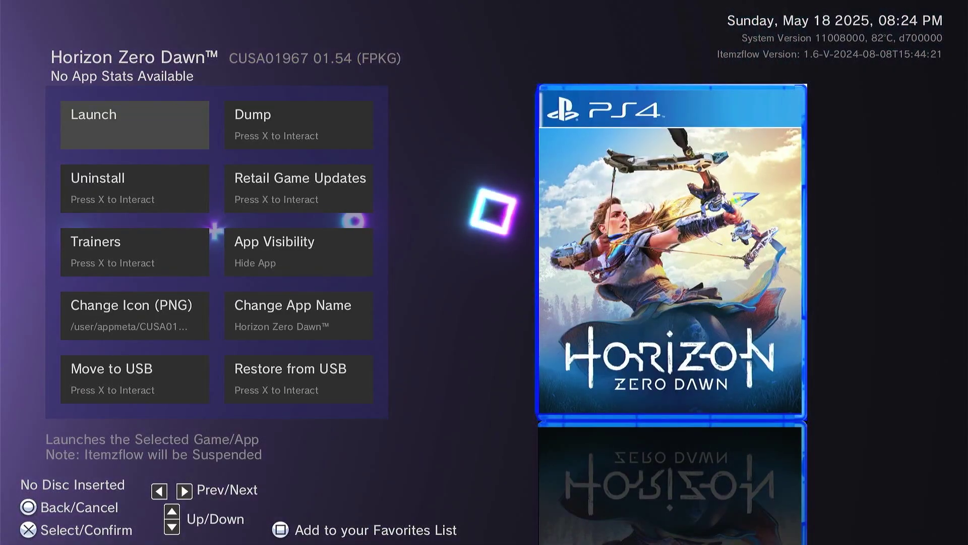
{"action": "key", "text": "Return"}
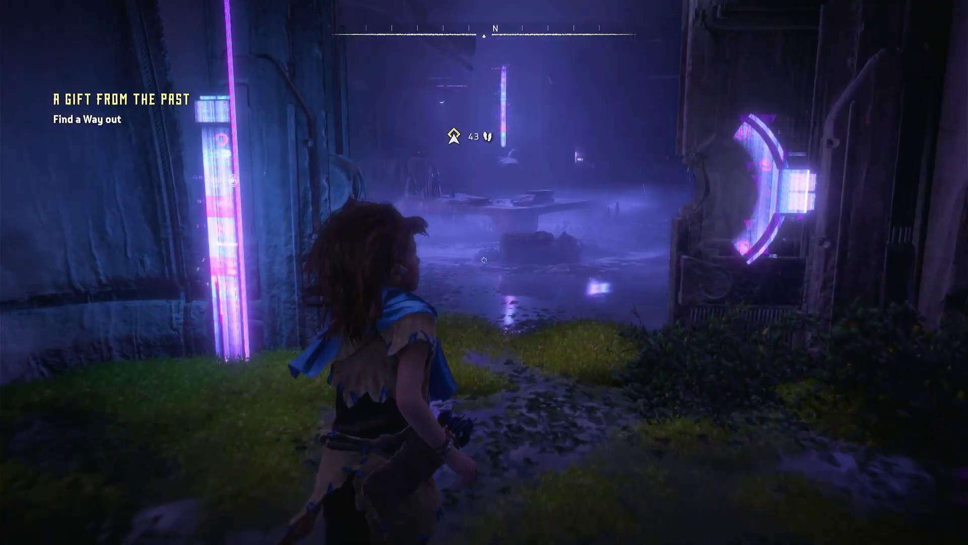
Run Aloy through the flooded cave ruins, climbing the stone ledge toward 'Find a Way out'.
{"action": "key", "text": "w"}
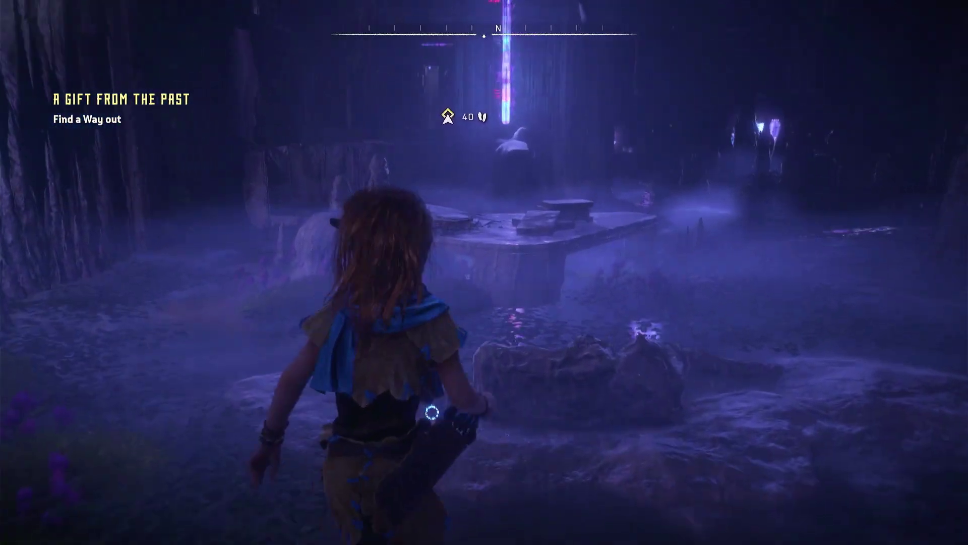
{"action": "key", "text": "w"}
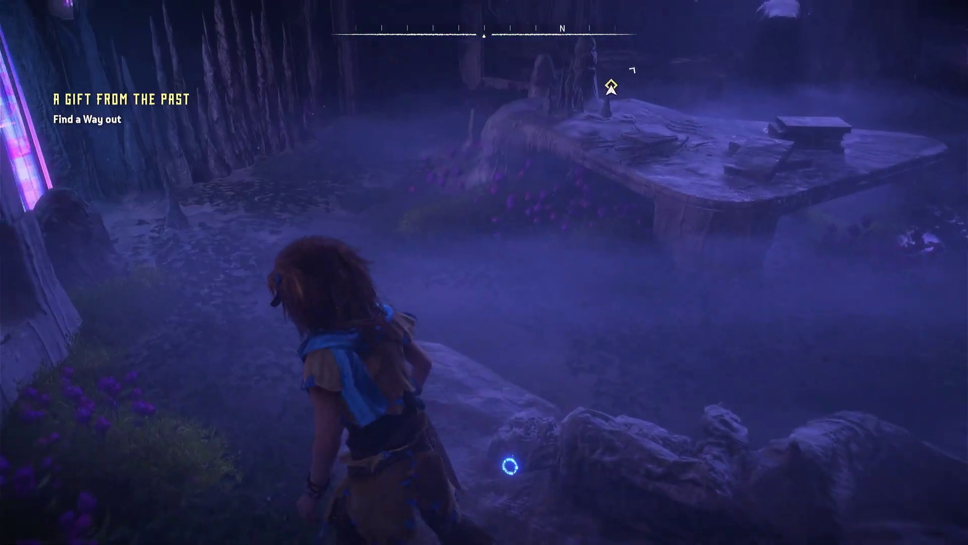
{"action": "key", "text": "w"}
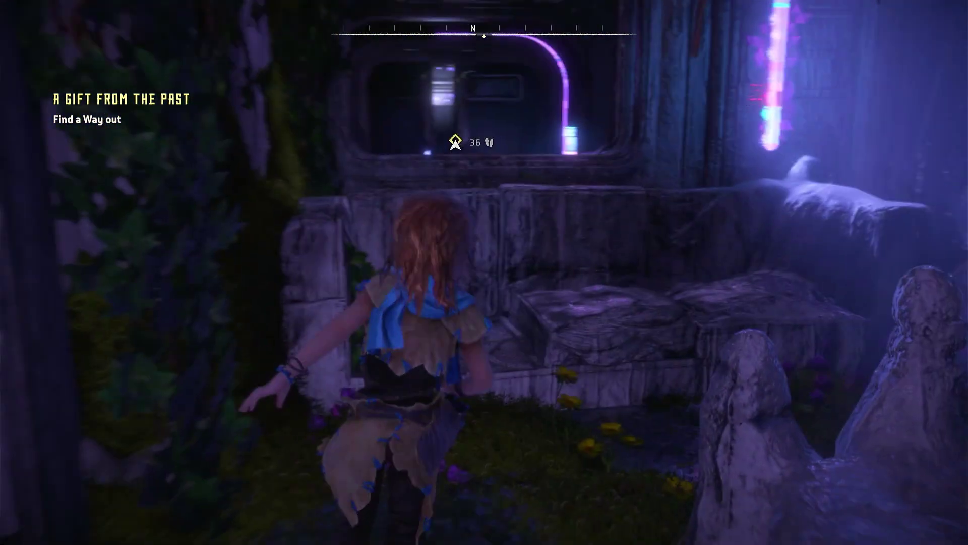
{"action": "key", "text": "space"}
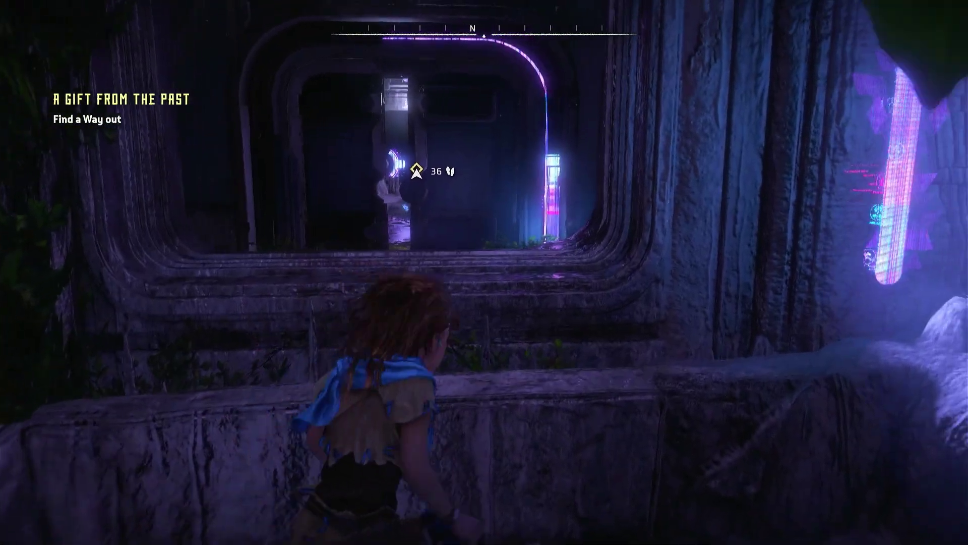
{"action": "key", "text": "w"}
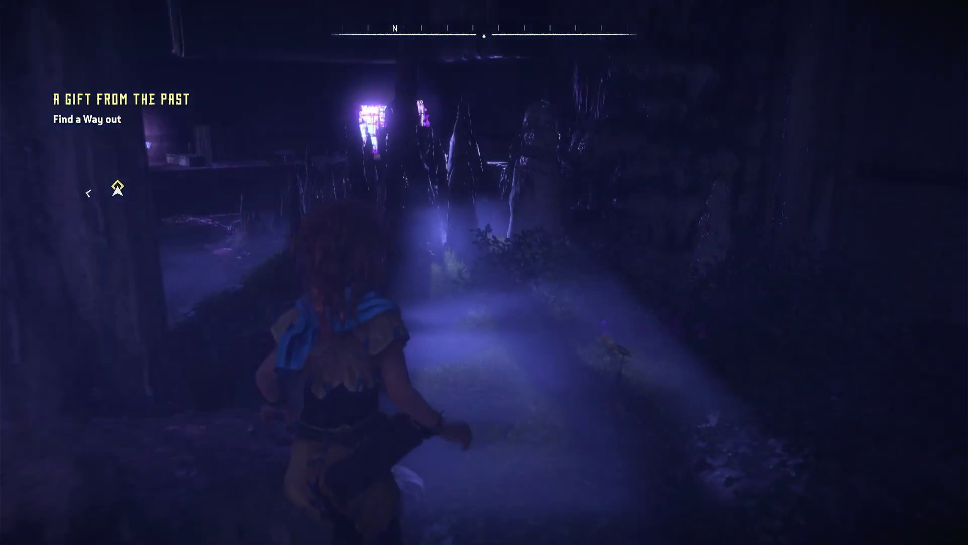
{"action": "key", "text": "w"}
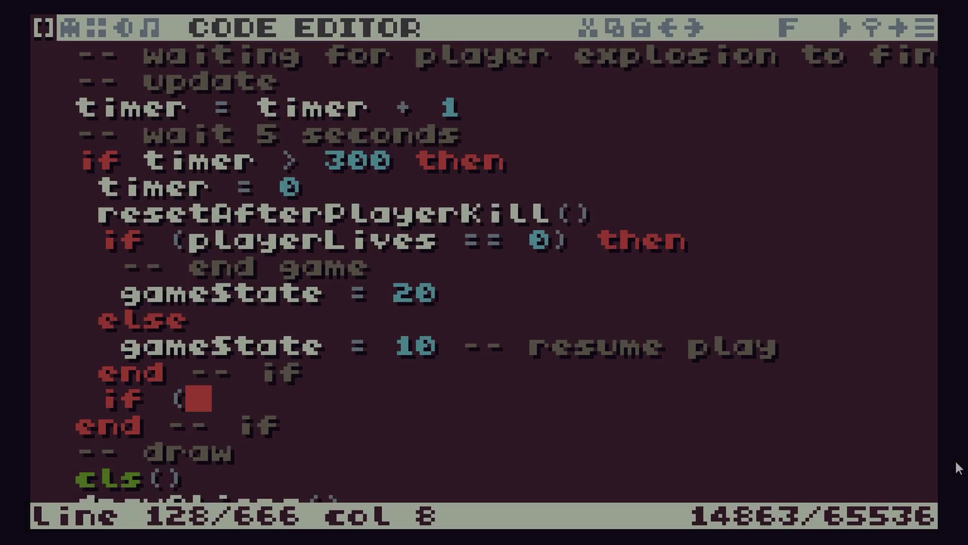
{"action": "type", "text": "ga"}
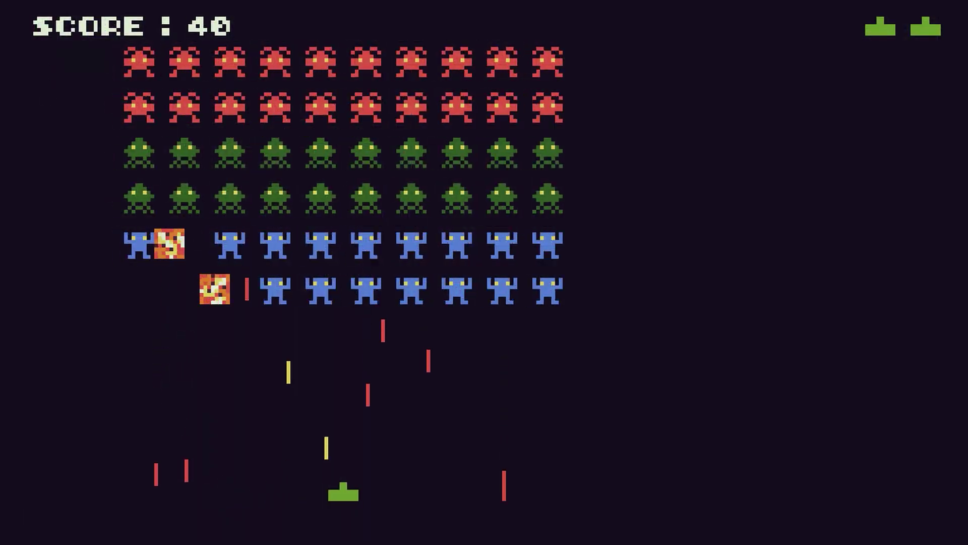